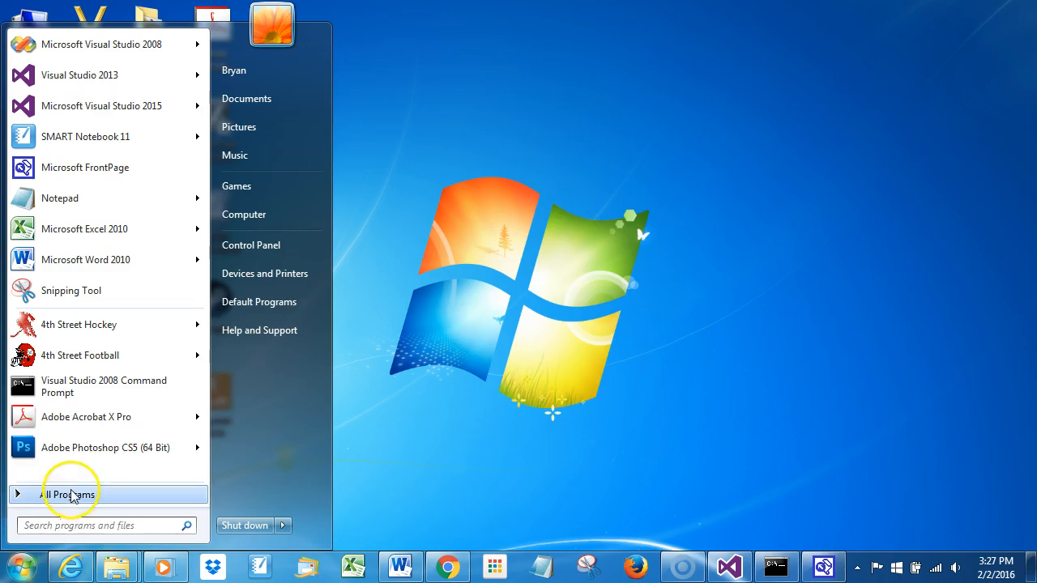
- Launch 4th Street Hockey from the 4th Street Software program group and allow it to make changes to the computer
left_click(126, 333)
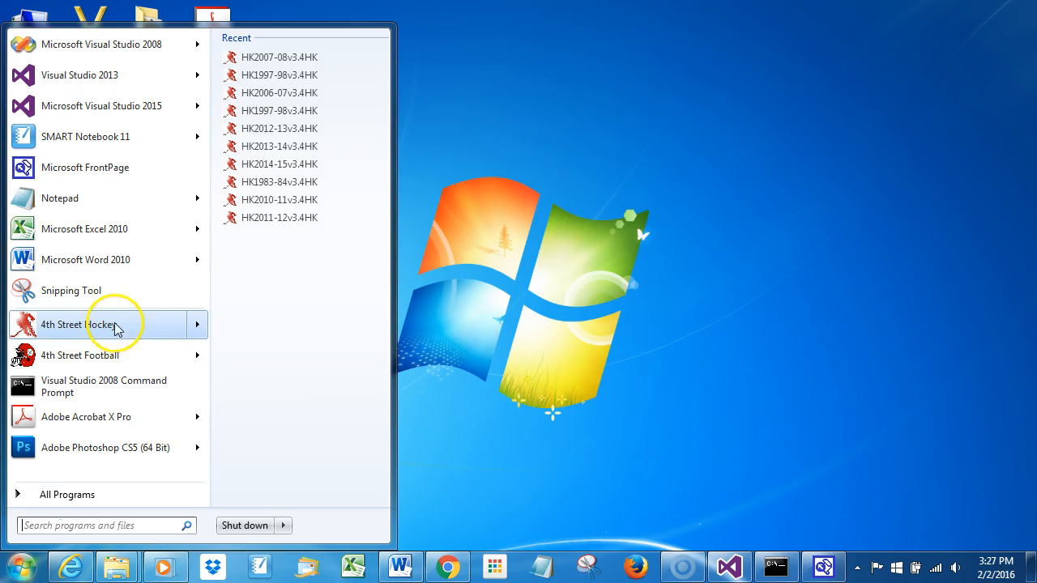
left_click(100, 496)
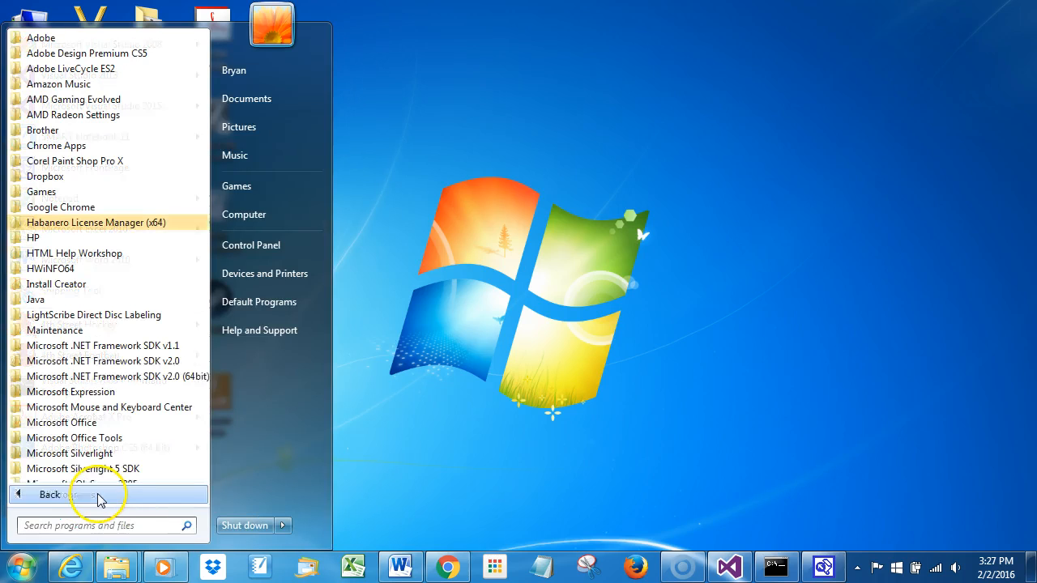
scroll(185, 181, "up", 4)
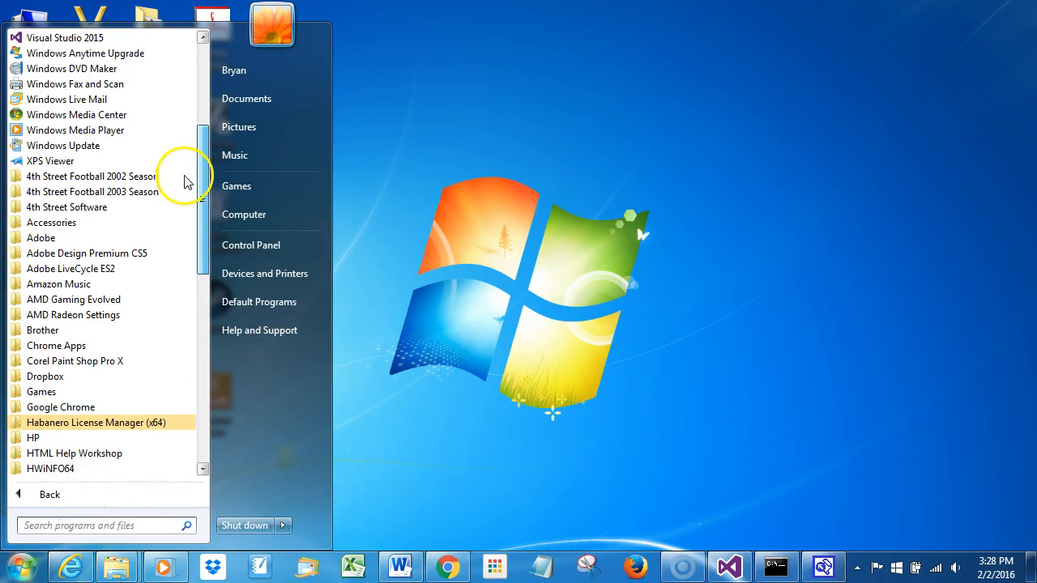
left_click(90, 207)
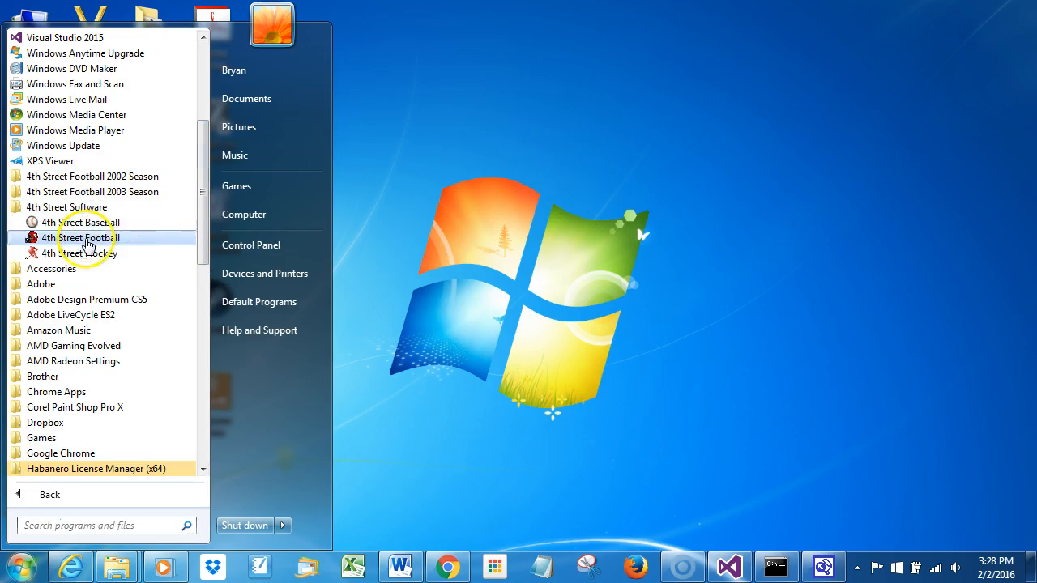
left_click(96, 255)
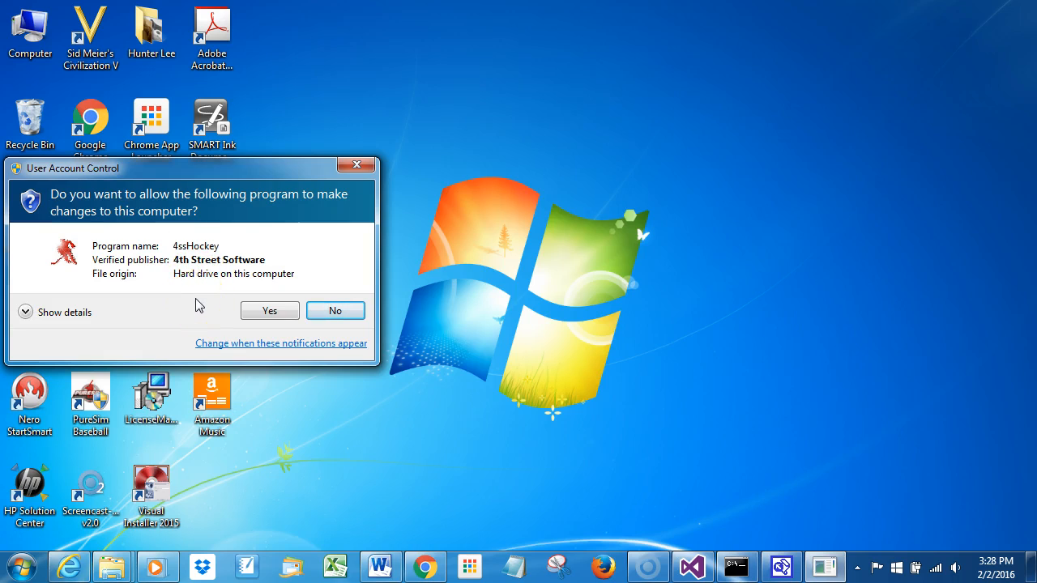
left_click(275, 314)
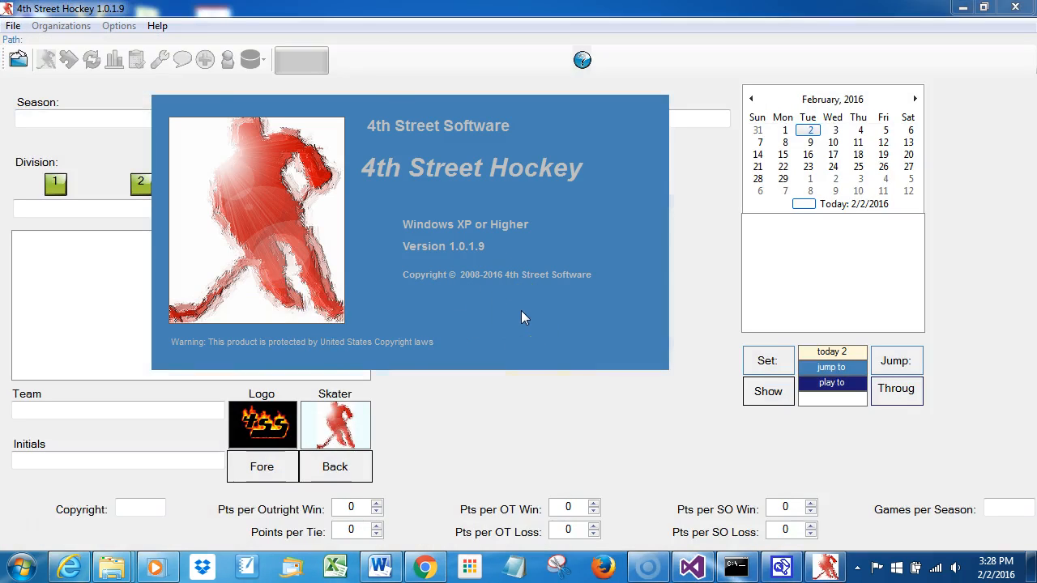
- Check the installed version number in the program's About information and dismiss it
left_click(157, 26)
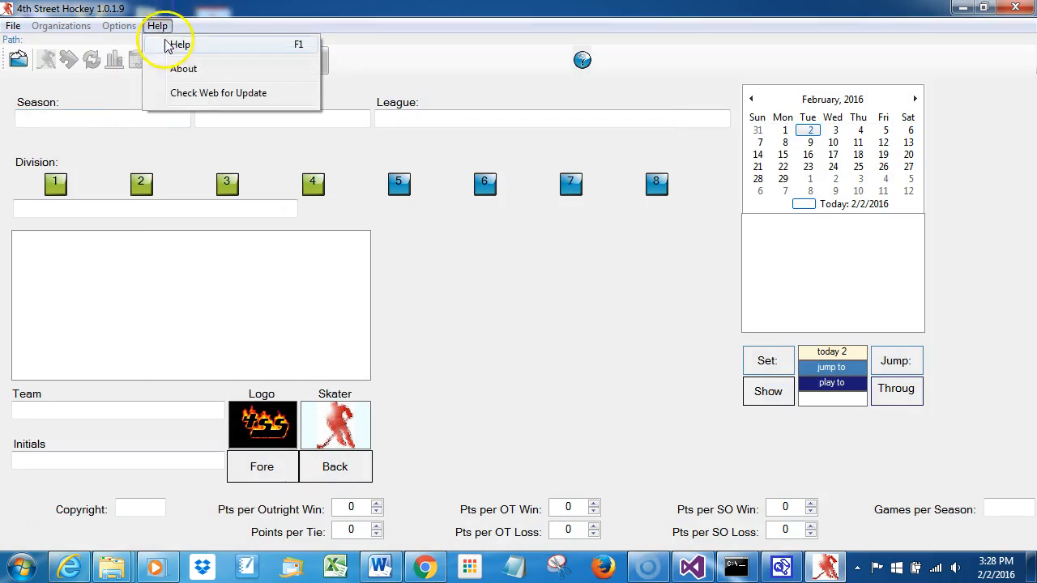
left_click(183, 70)
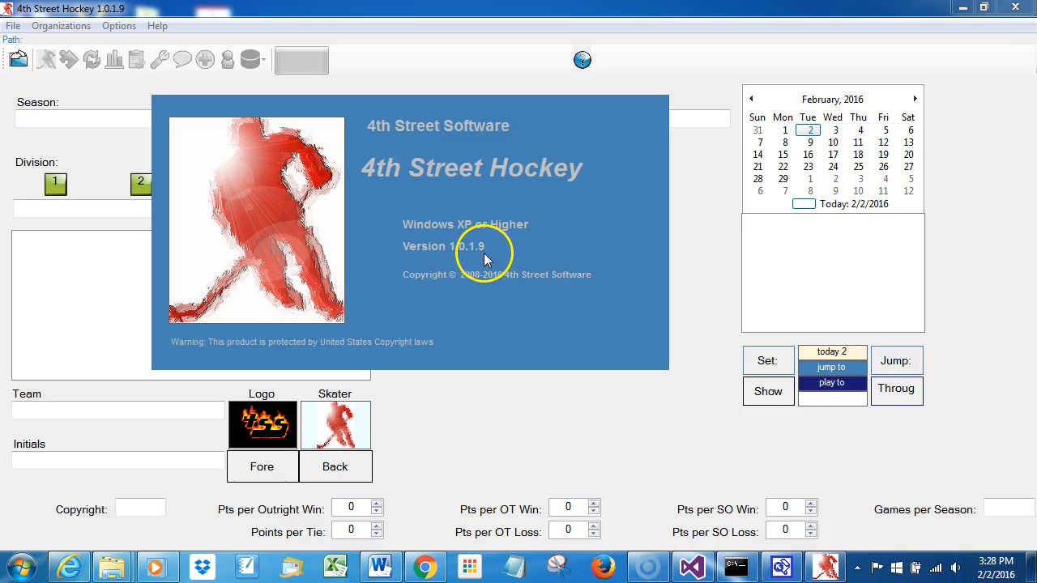
left_click(482, 256)
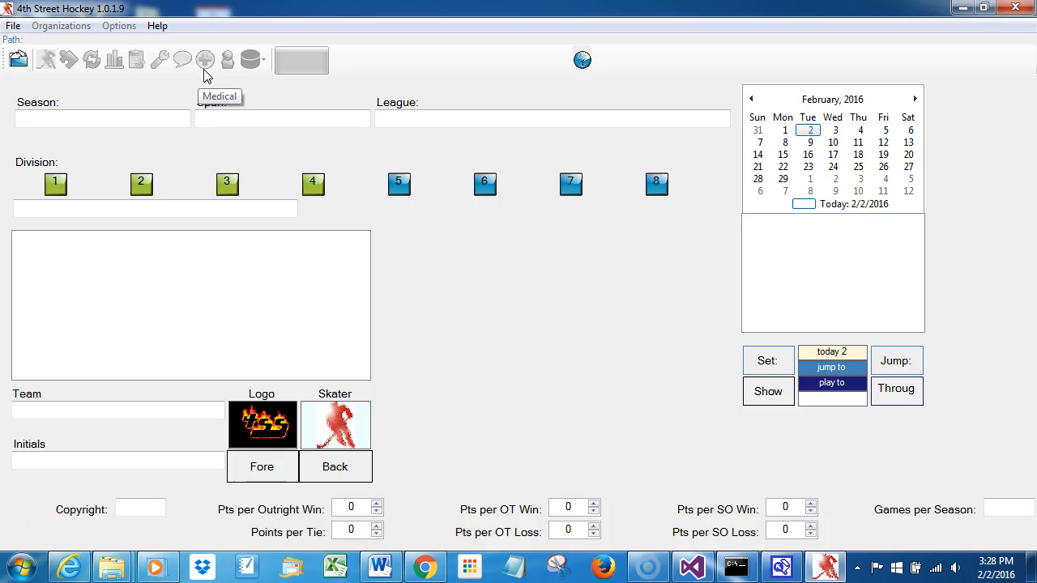
- Check the web for a program update and accept being sent to the update page
left_click(155, 26)
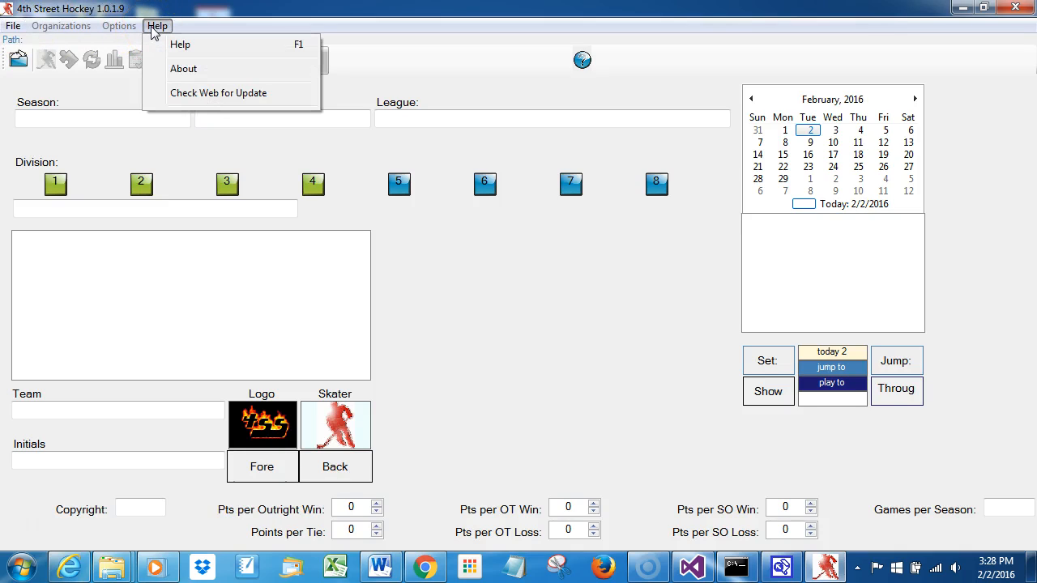
left_click(293, 94)
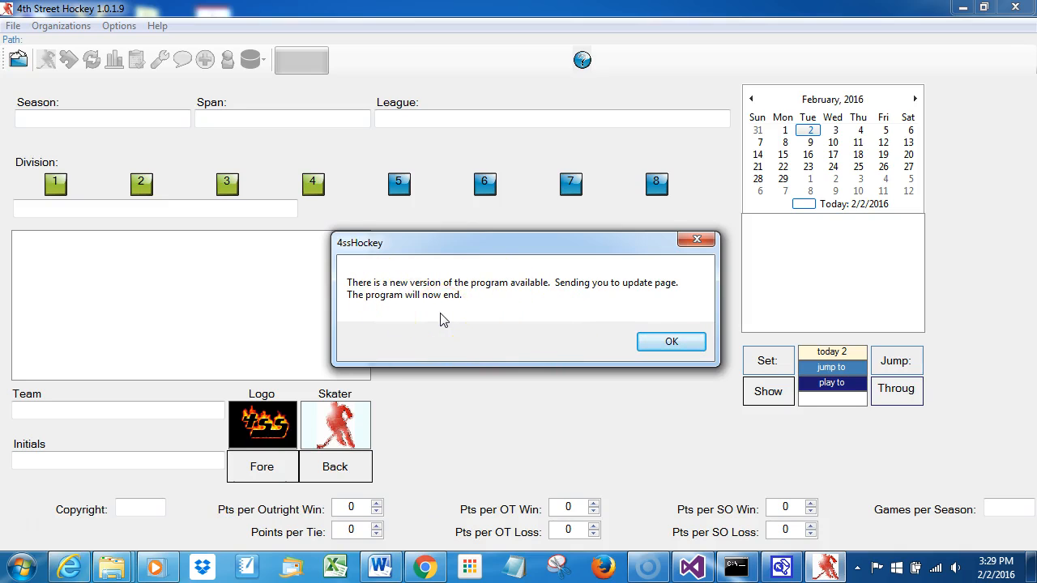
left_click(671, 342)
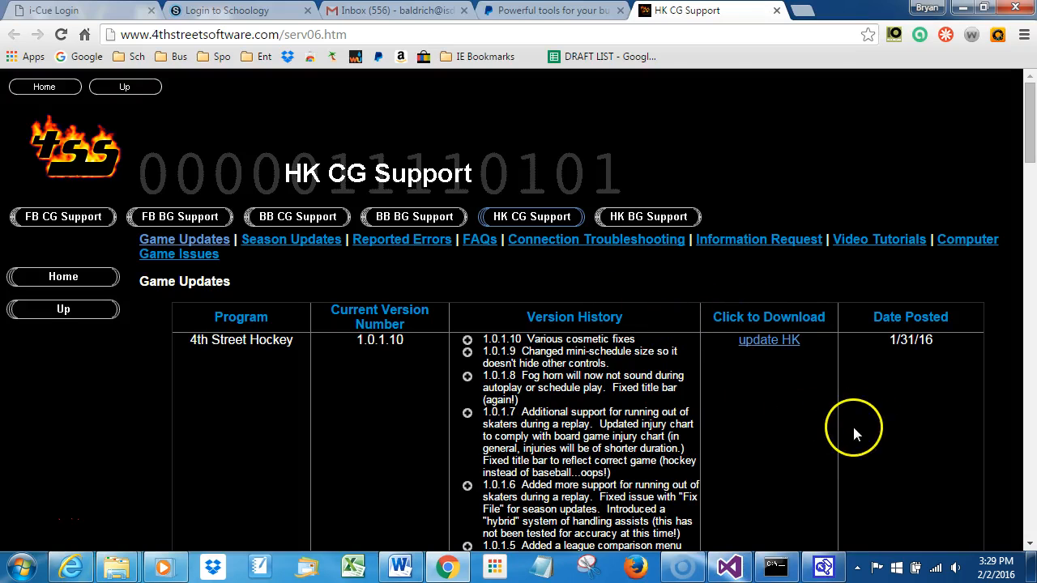
- Examine the current version number and version history listed for 4th Street Hockey under Game Updates
scroll(867, 417, "down", 2)
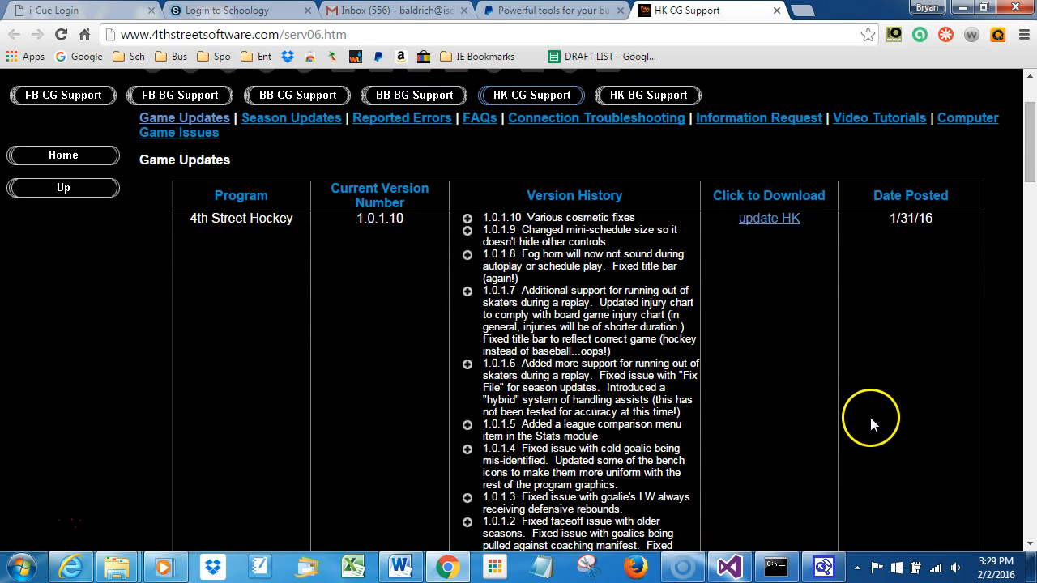
scroll(871, 422, "up", 2)
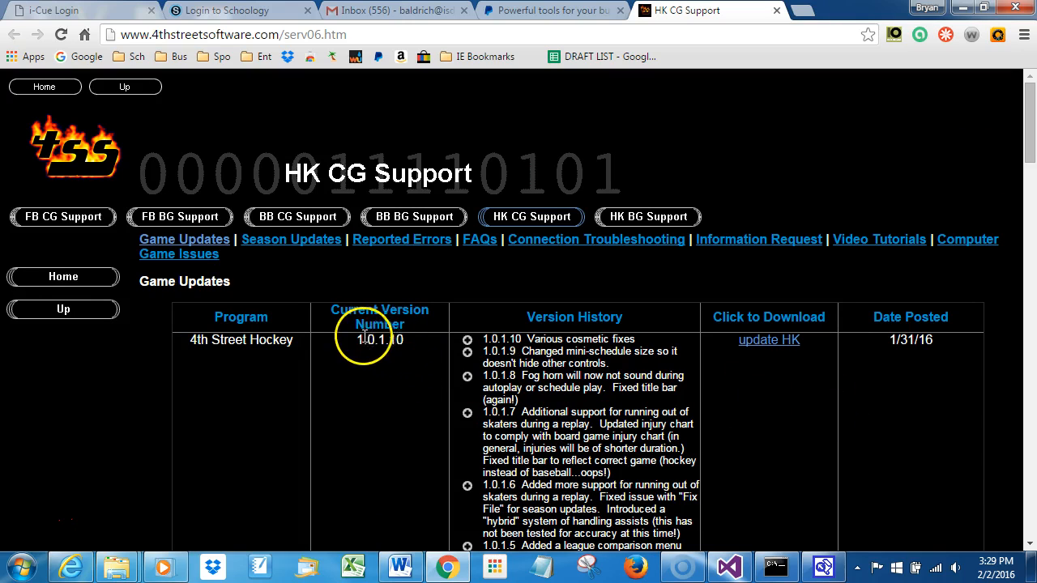
left_click_drag(352, 341, 409, 344)
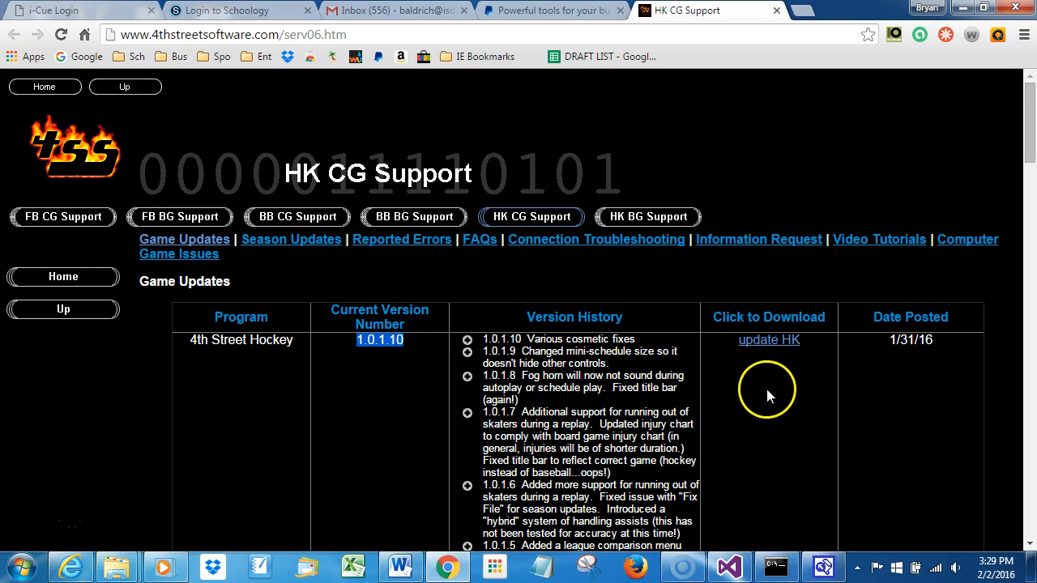
left_click(886, 393)
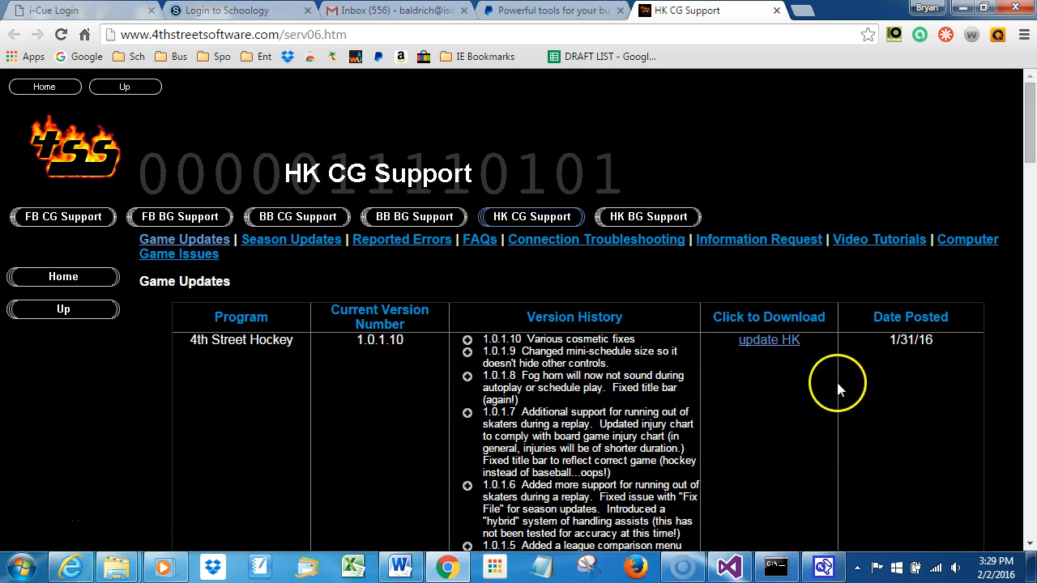
- Request the shutdown of Webroot SecureAnywhere protection and confirm it
left_click(857, 568)
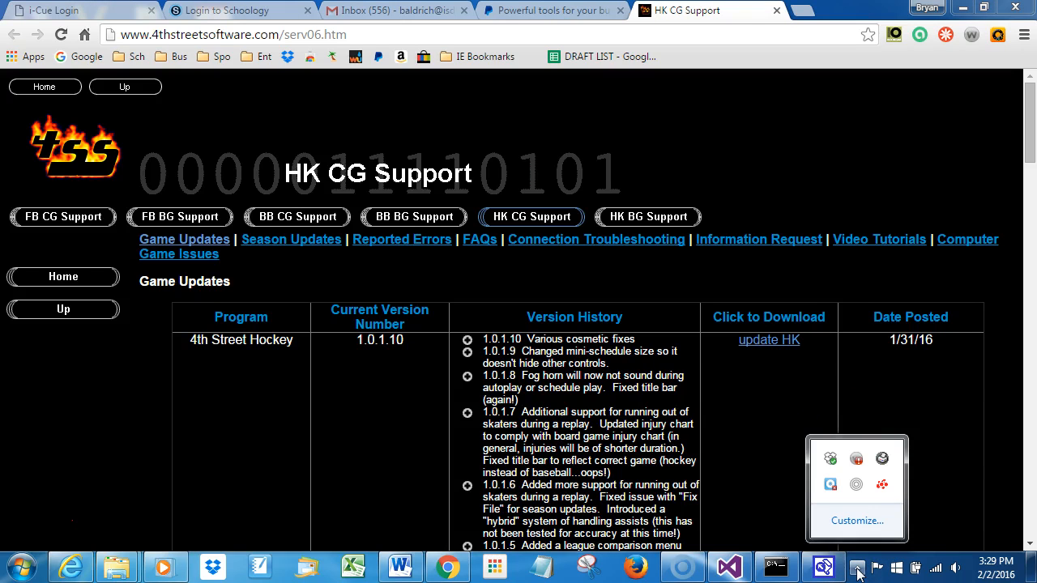
right_click(856, 459)
left_click(915, 446)
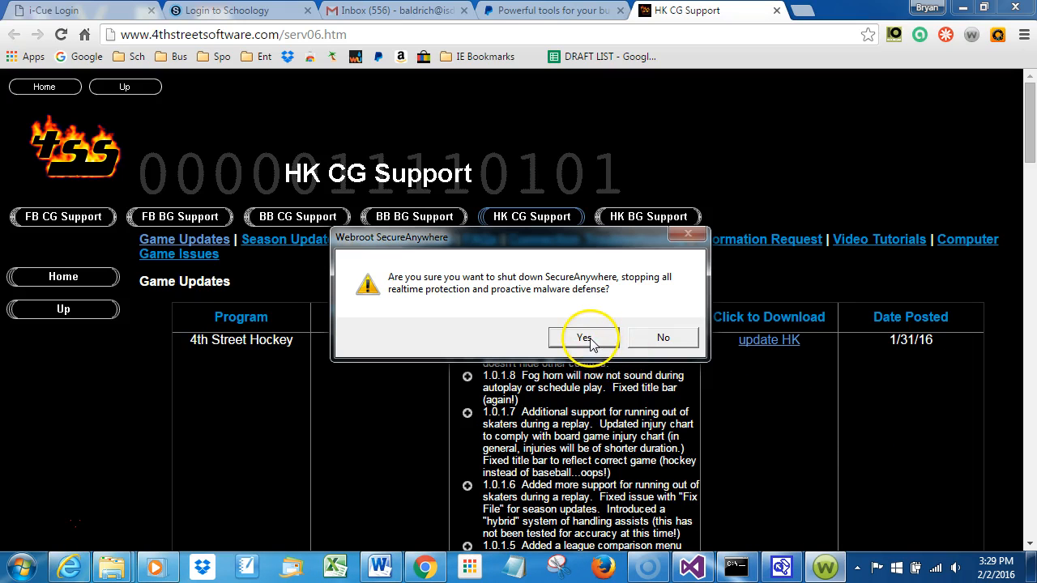
left_click(589, 339)
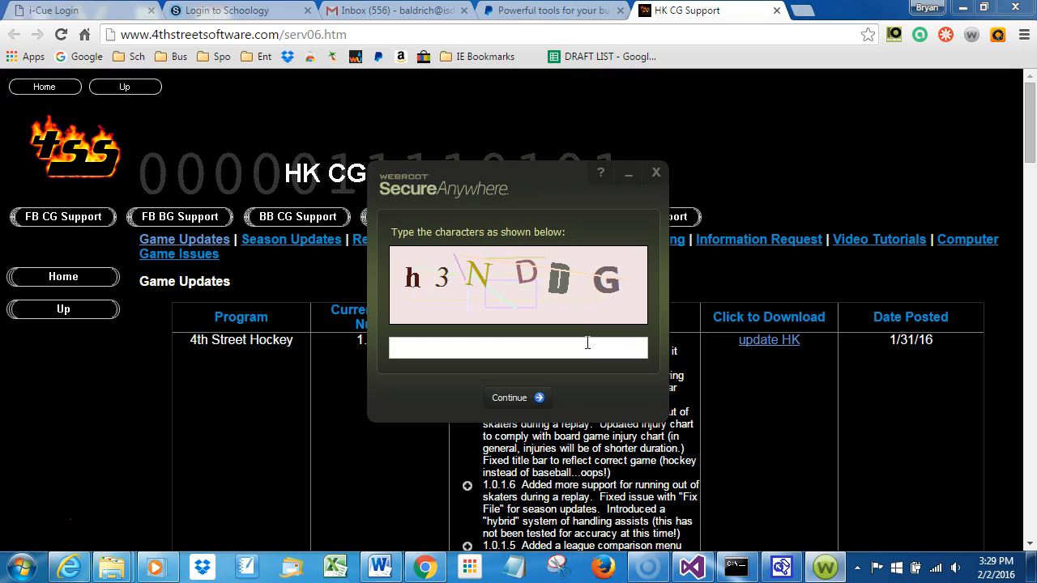
- Try to answer the SecureAnywhere character verification and dismiss the resulting message
type("h3N")
key("Return")
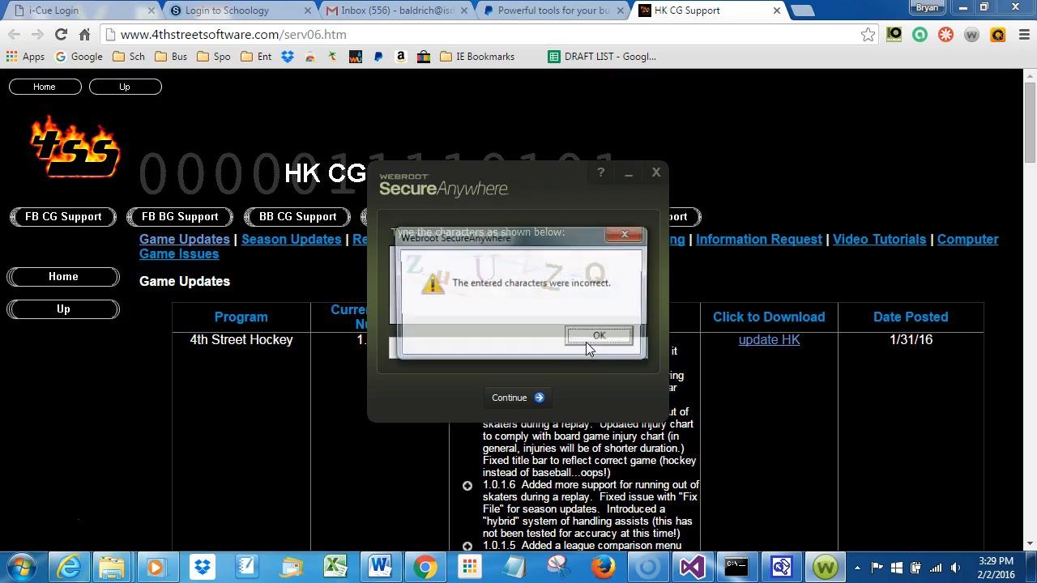
left_click(599, 338)
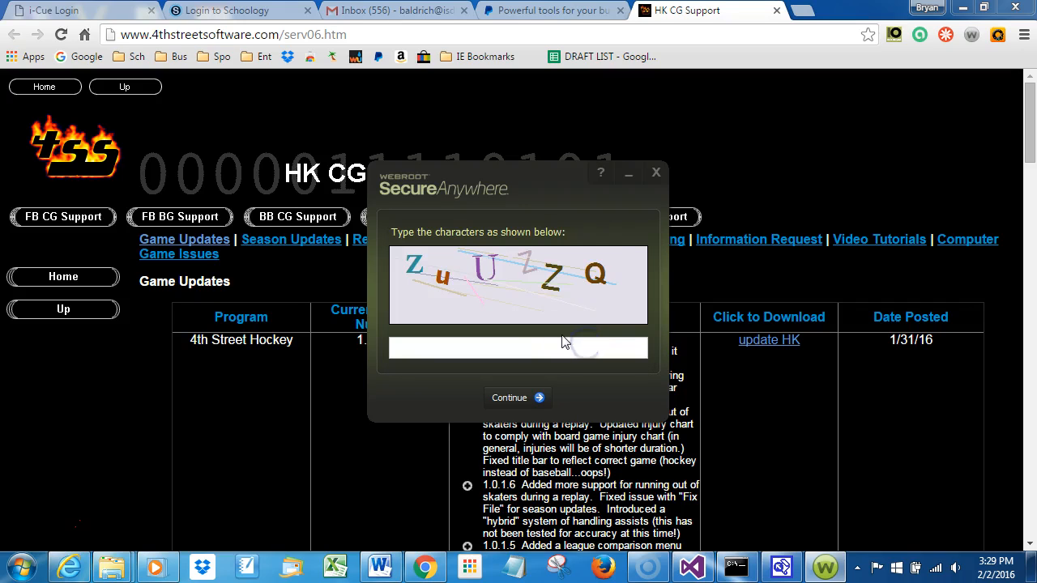
- Enter the newly displayed verification characters and continue with the SecureAnywhere shutdown
type("h")
type("uU")
type("ZZ")
type("Q")
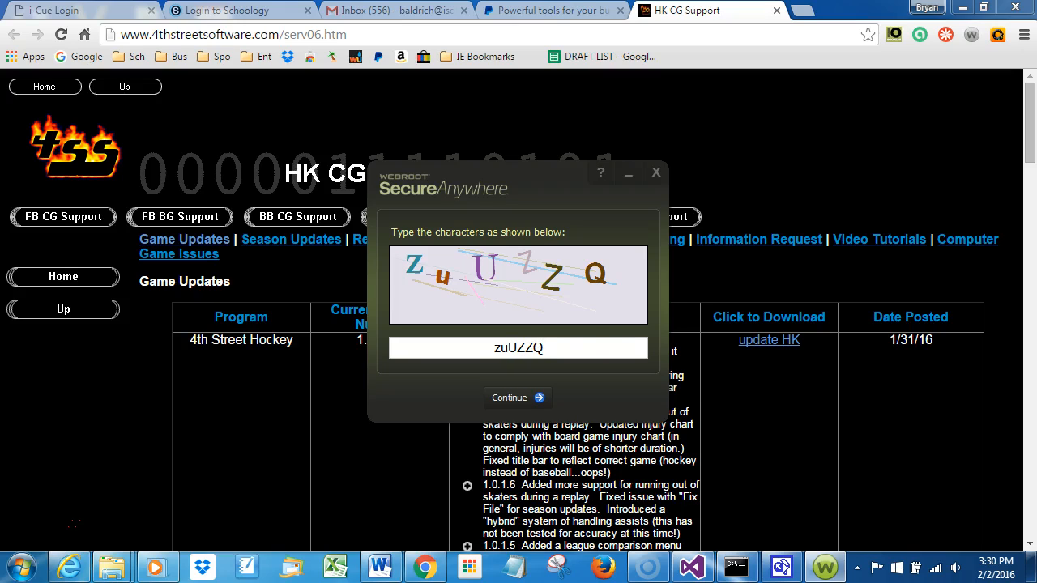
left_click(533, 397)
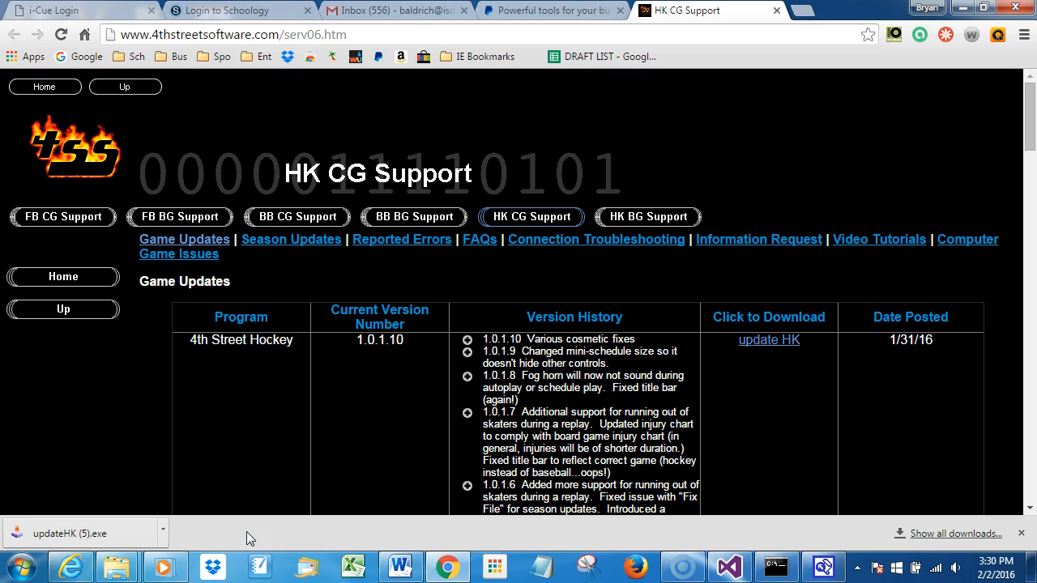
- Run the downloaded updateHK (5).exe with the browser minimized and allow it to make changes to the computer
left_click(108, 535)
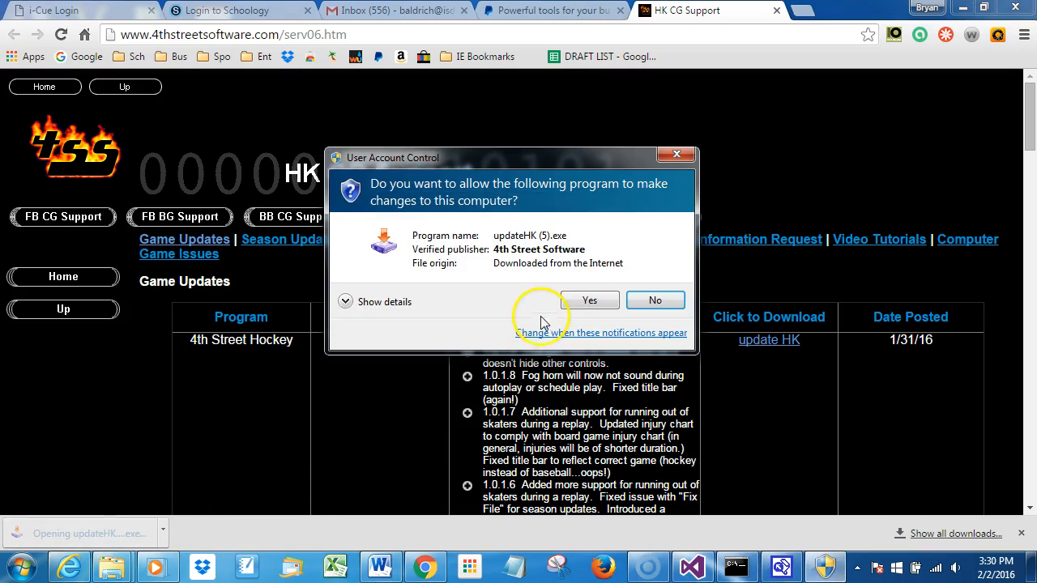
left_click(962, 7)
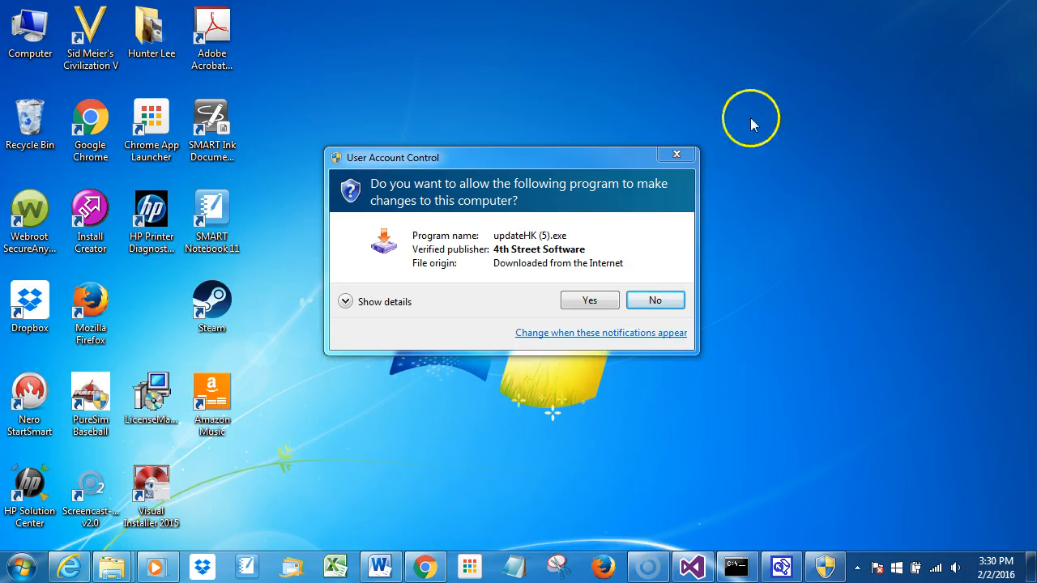
left_click(592, 300)
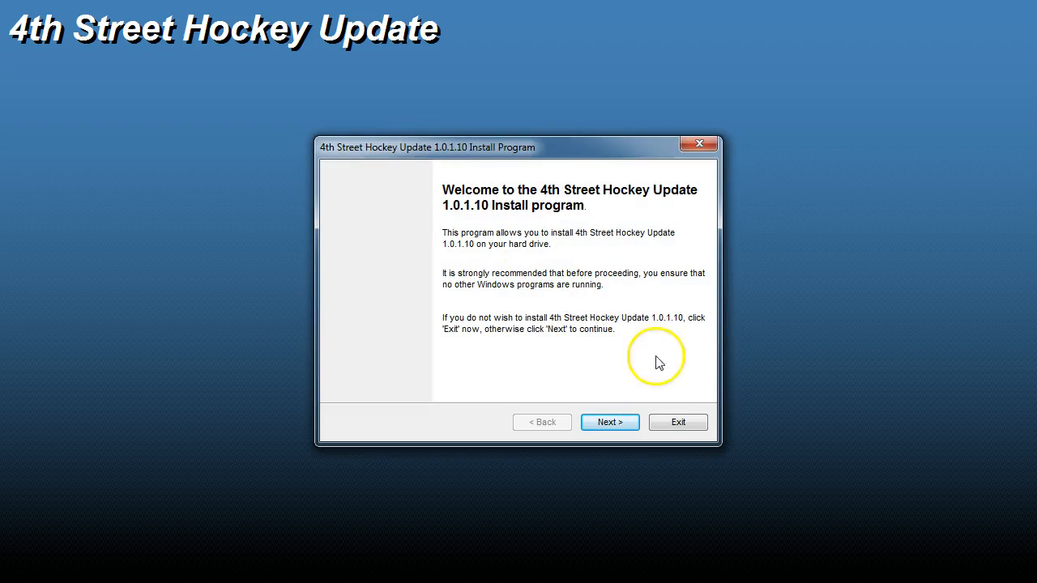
- Install 4th Street Hockey Update 1.0.1.10 in the default 4th Street Hockey directory and exit the installer
left_click(615, 427)
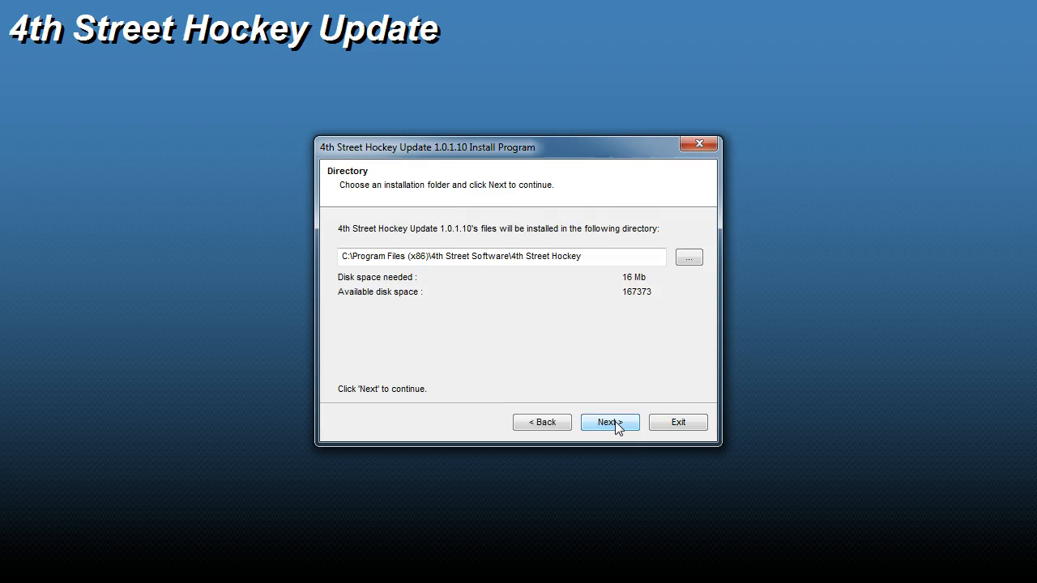
left_click(617, 428)
left_click(615, 422)
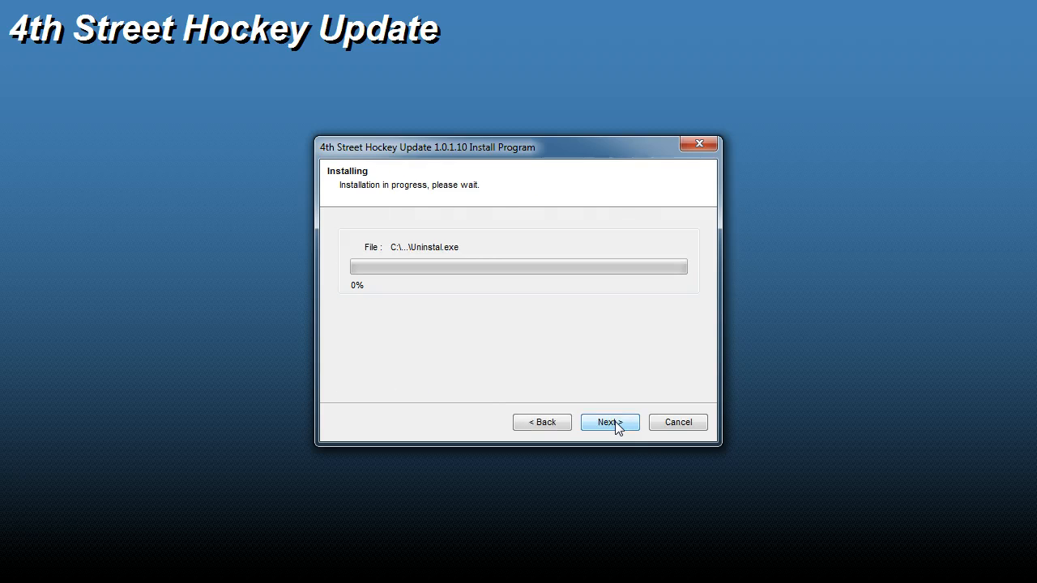
left_click(616, 426)
left_click(678, 422)
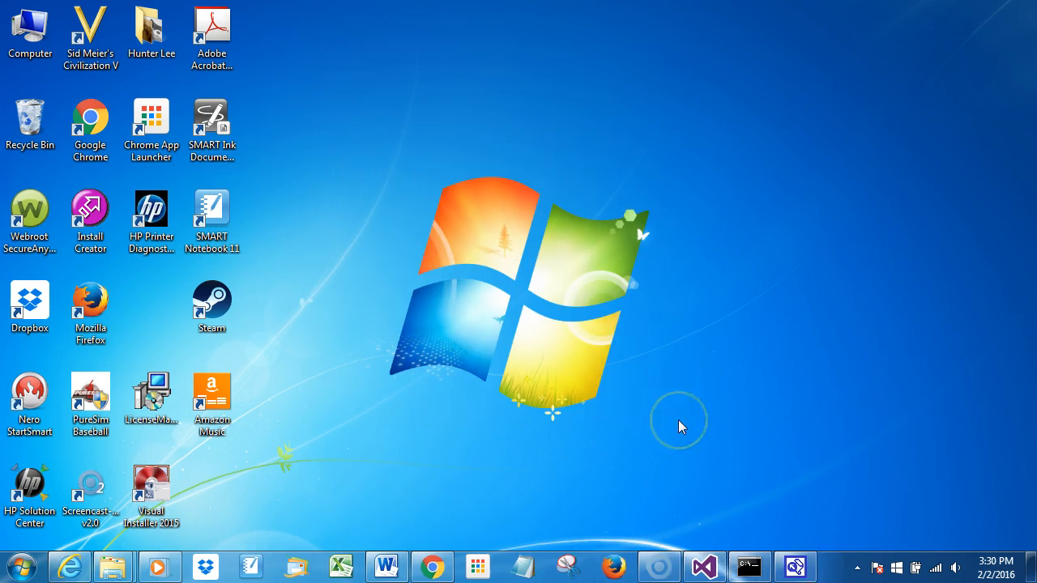
- Relaunch 4th Street Hockey, allow it to make changes to the computer, and dismiss the splash screen
left_click(23, 567)
left_click(85, 325)
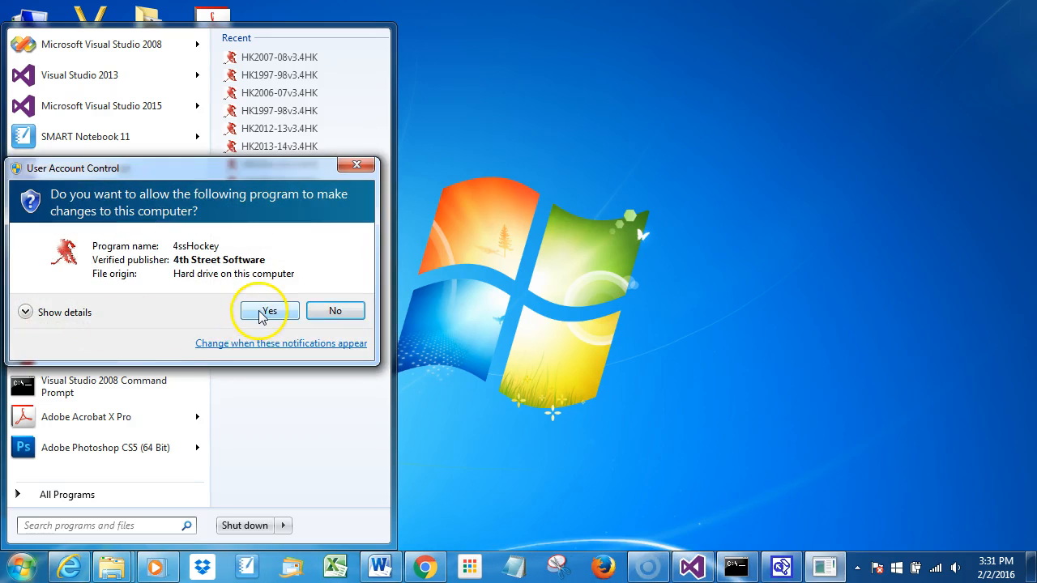
left_click(267, 312)
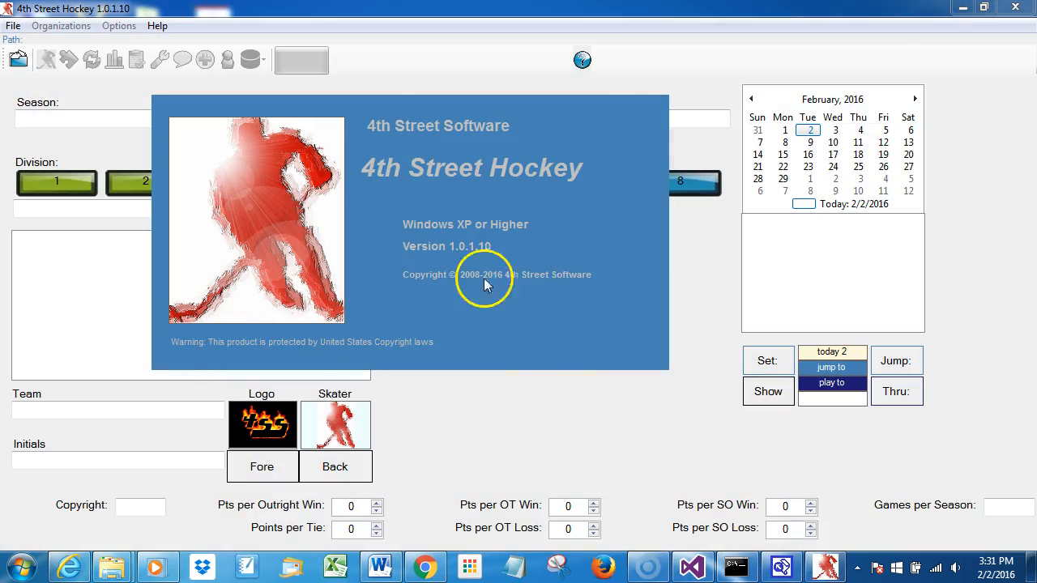
left_click(493, 244)
- Verify the updated program's version number in the About information and close it
left_click(157, 25)
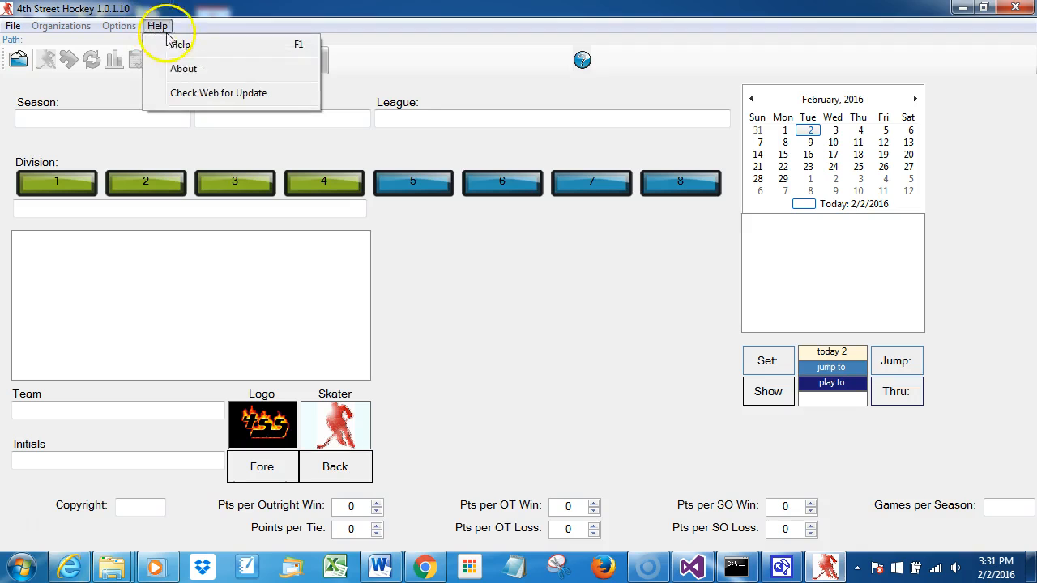
left_click(178, 68)
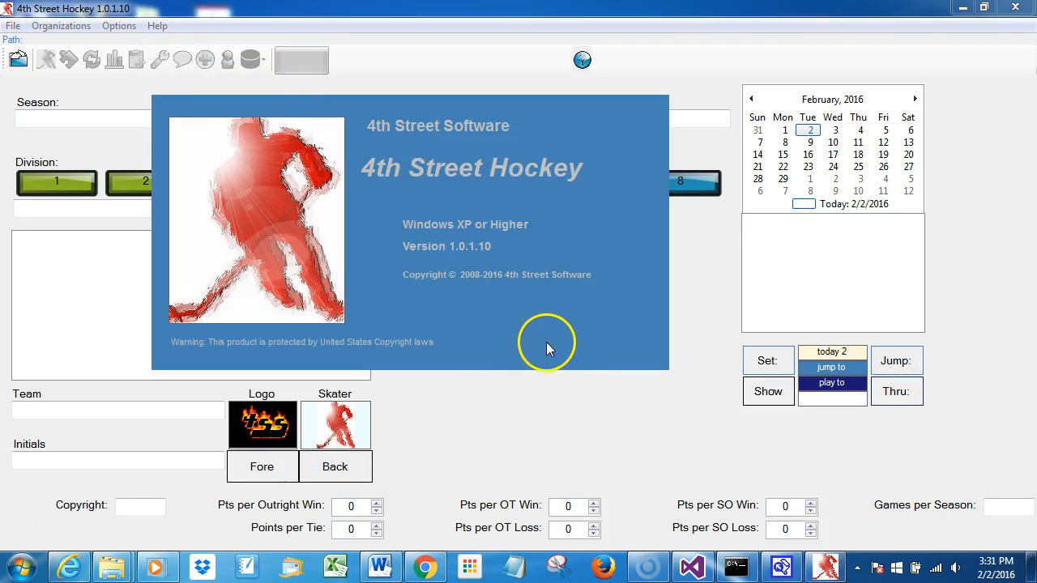
left_click(413, 274)
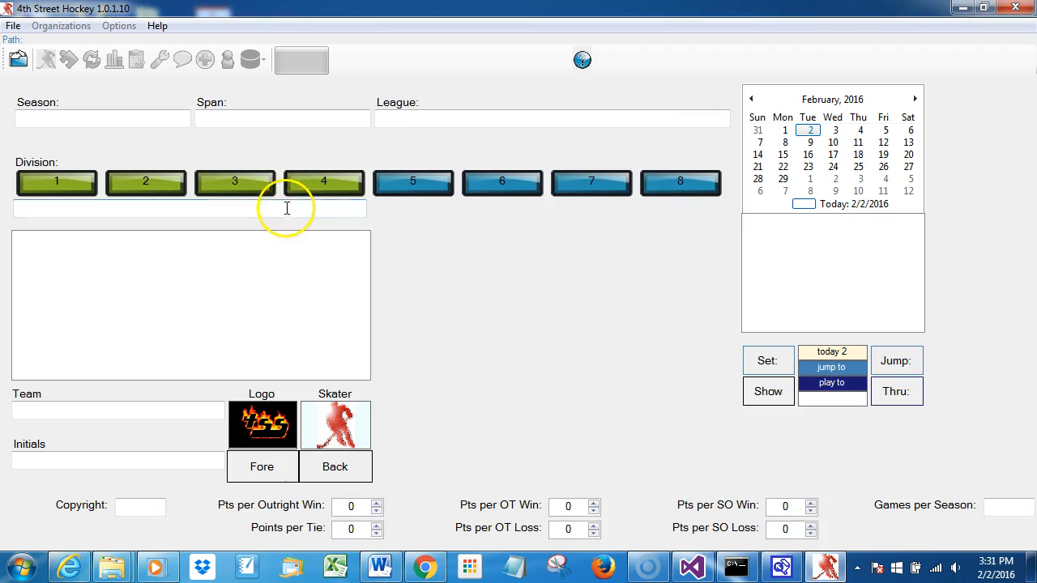
- Check the web for a program update and dismiss the result message
left_click(157, 25)
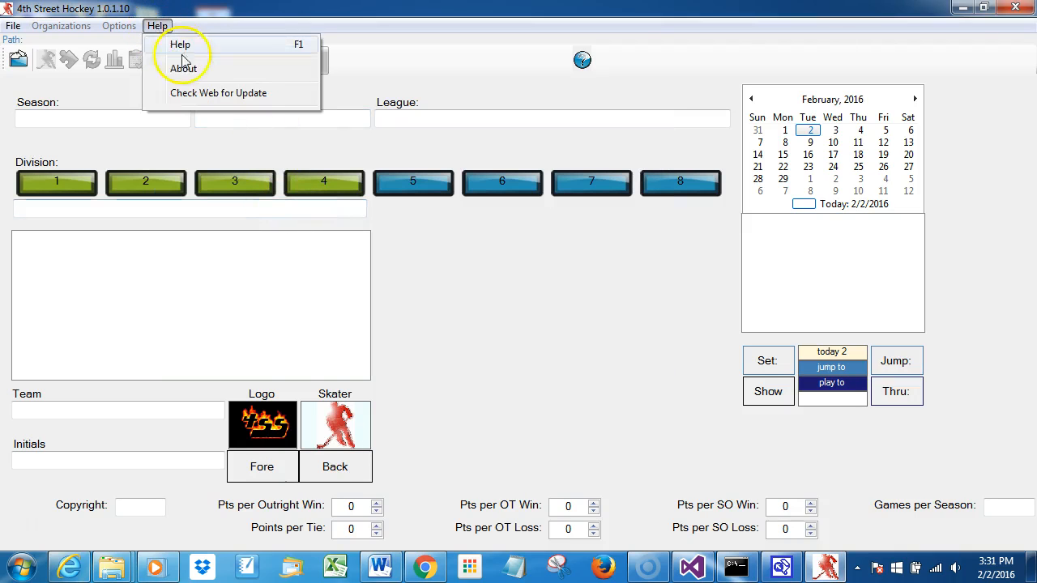
left_click(269, 98)
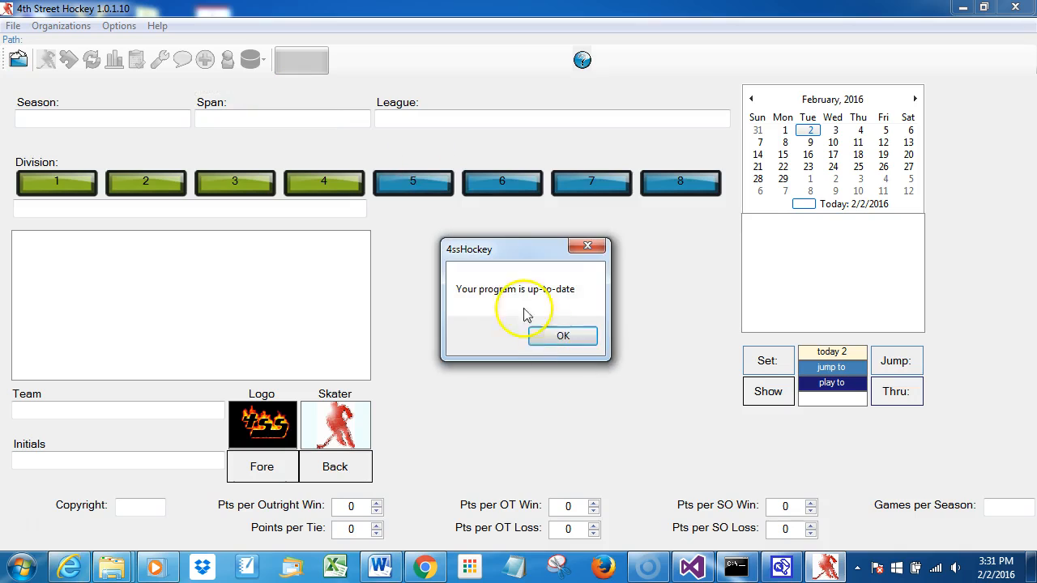
left_click(563, 337)
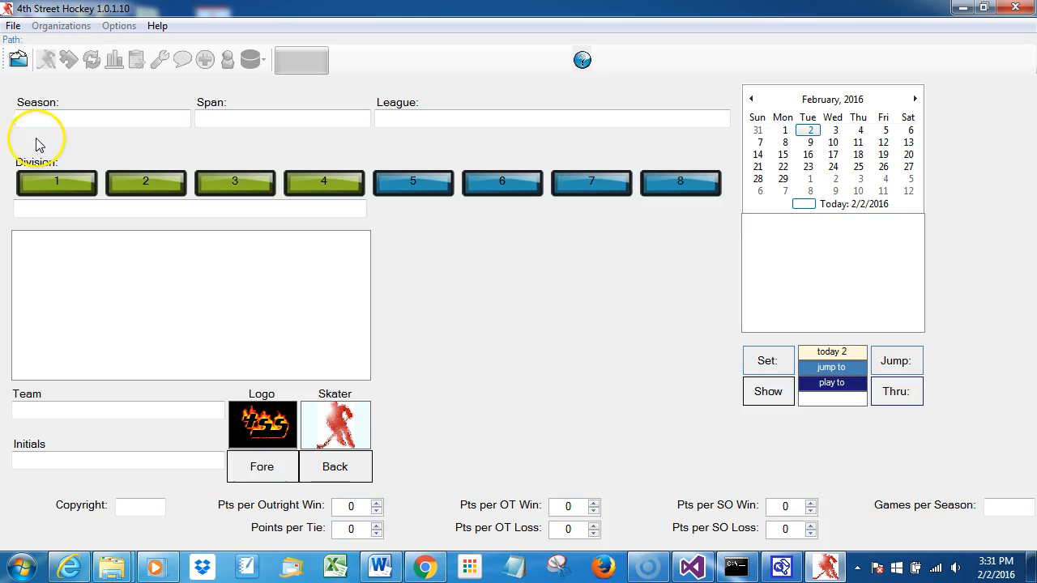
- Open the league file HK2006-07v3.4HK from the 2006-07 folder
left_click(13, 26)
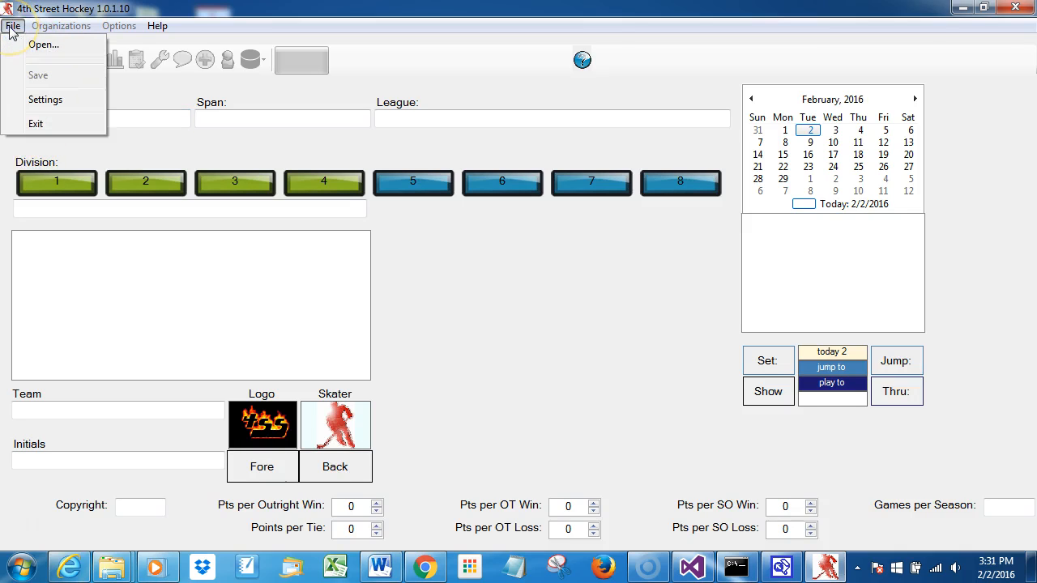
left_click(11, 27)
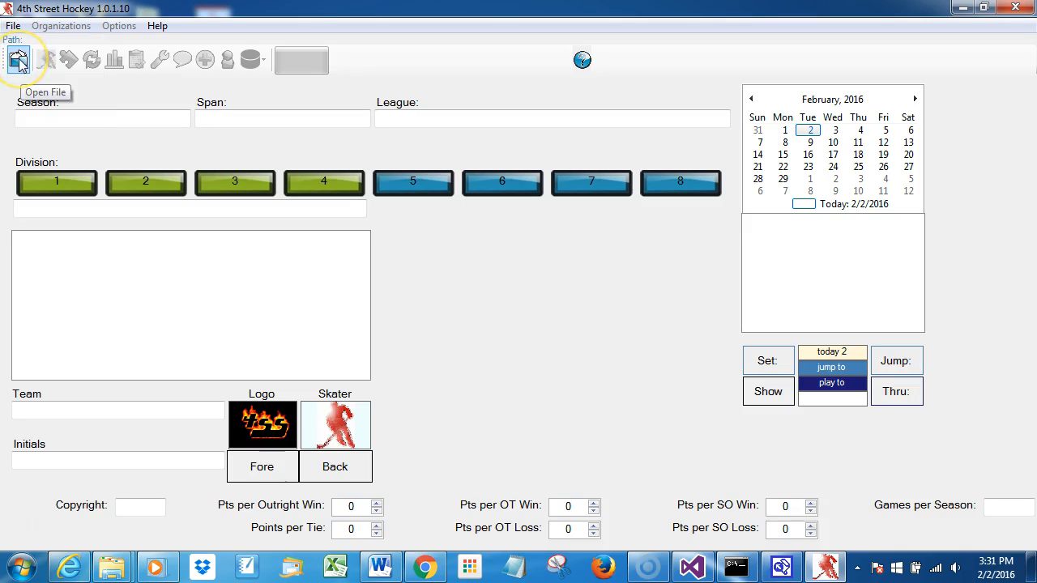
left_click(19, 62)
left_click_drag(185, 56, 498, 69)
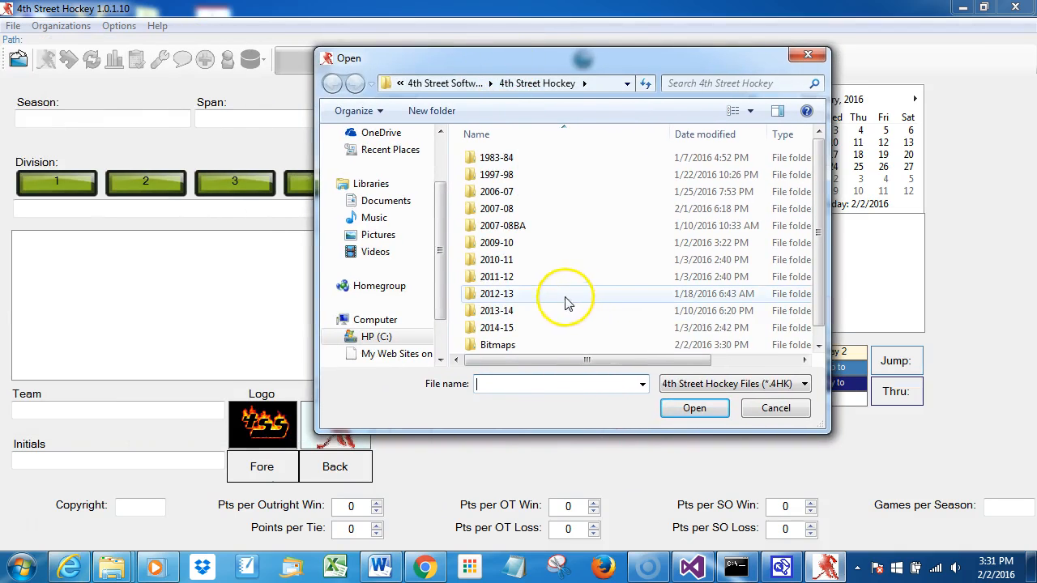
double_click(526, 198)
left_click(530, 240)
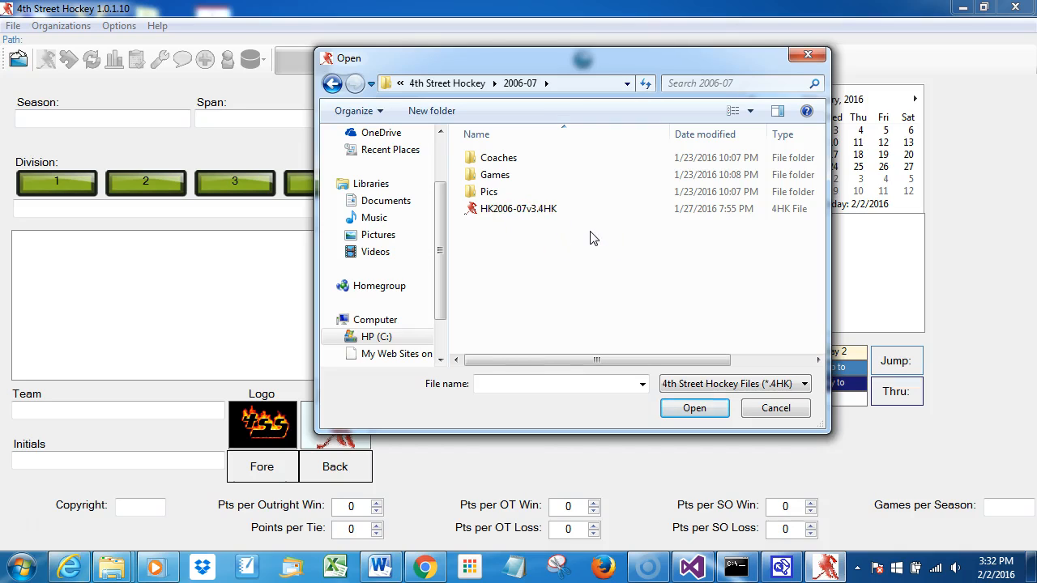
left_click(573, 208)
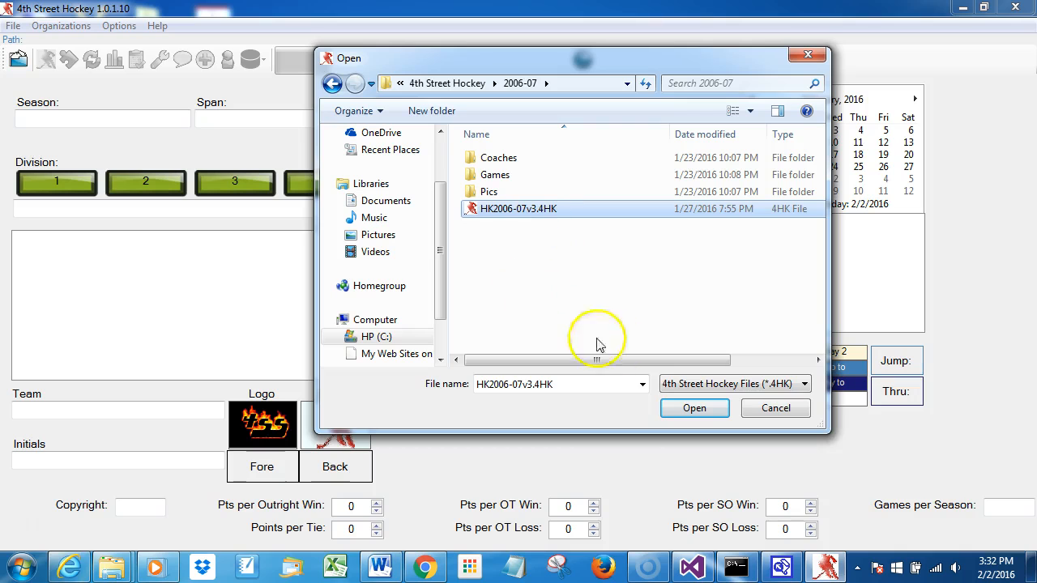
left_click(694, 409)
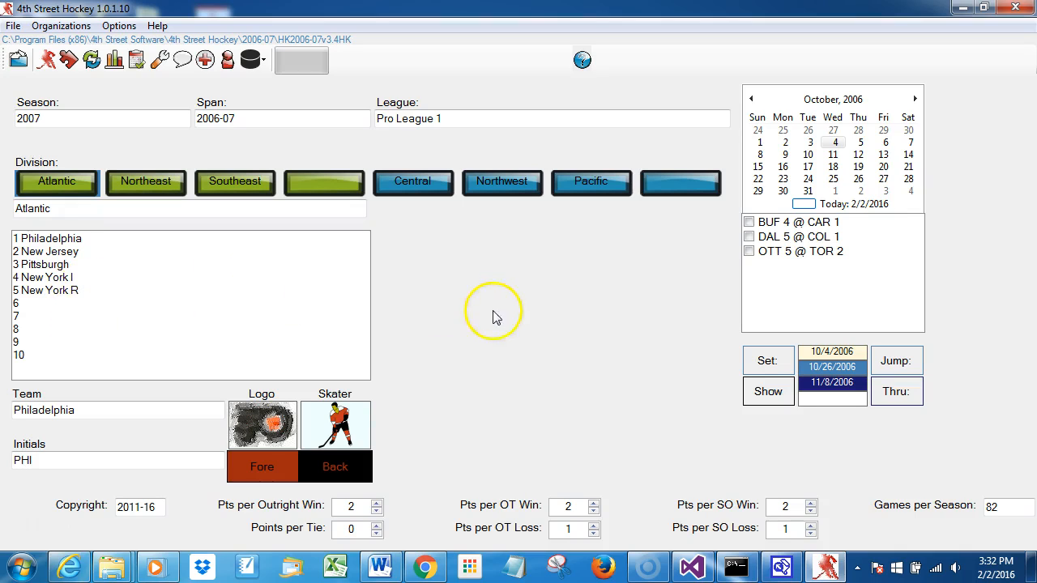
- Review the New York R and Philadelphia teams and browse the Atlantic, Northeast, Central and unnamed divisions, finishing on Atlantic
left_click(81, 292)
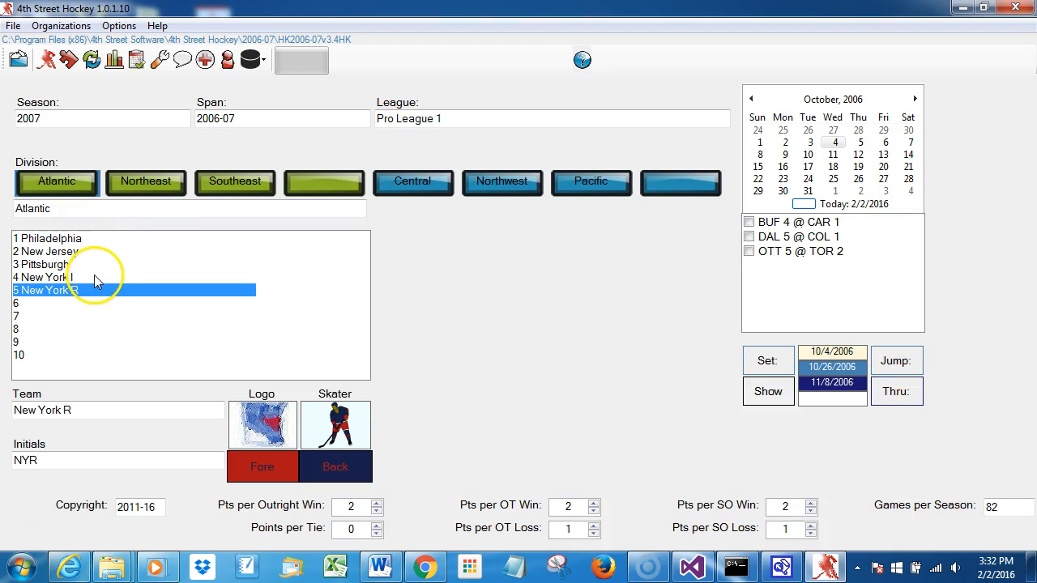
left_click(84, 241)
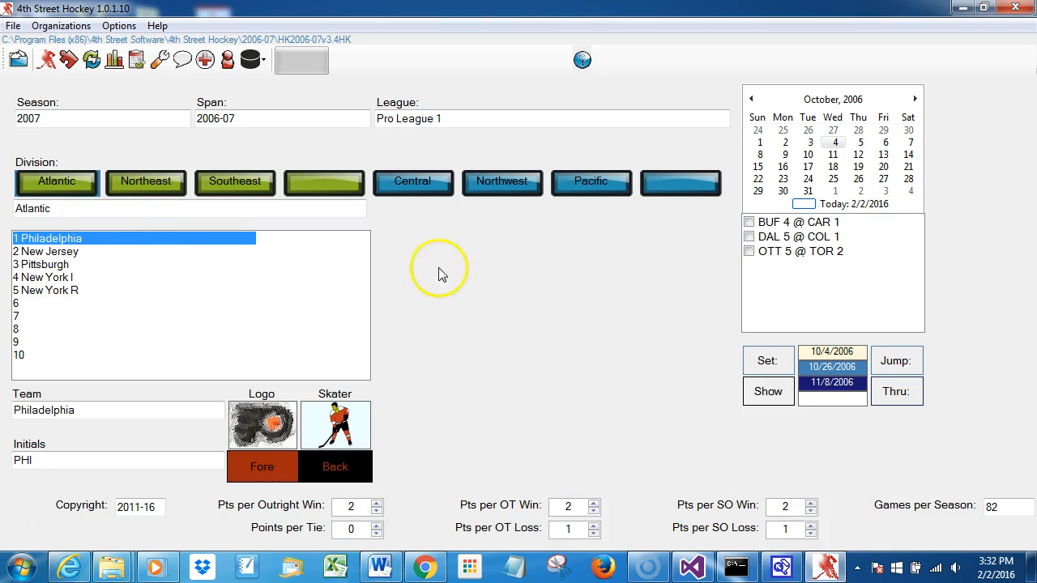
left_click(166, 188)
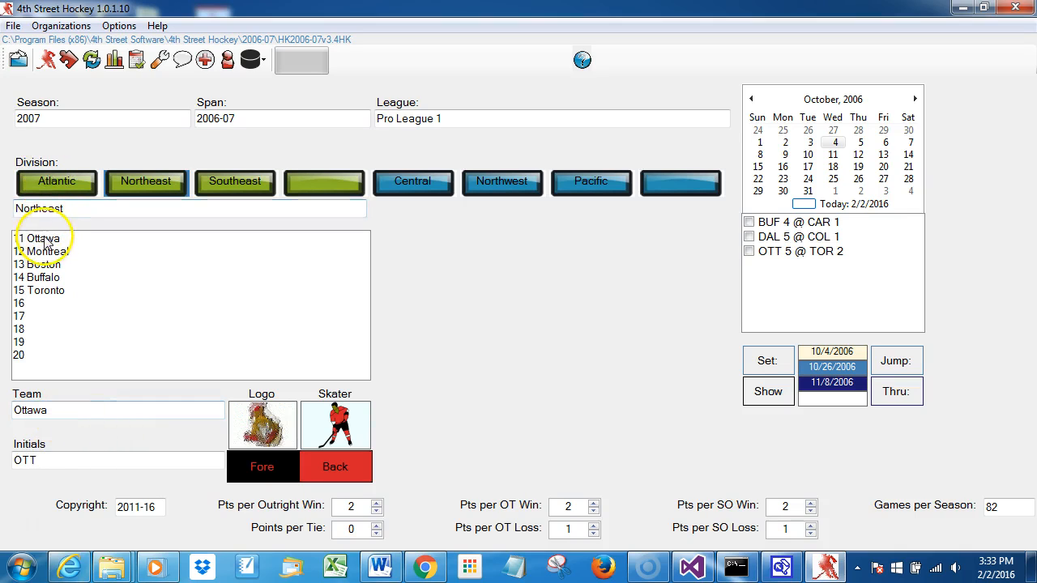
left_click(429, 181)
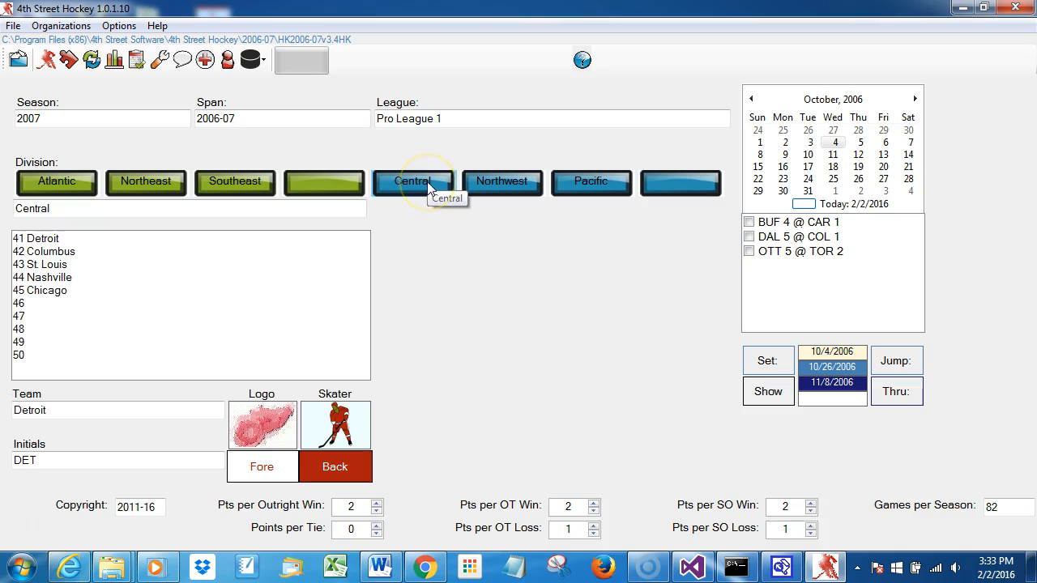
left_click(161, 185)
left_click(55, 181)
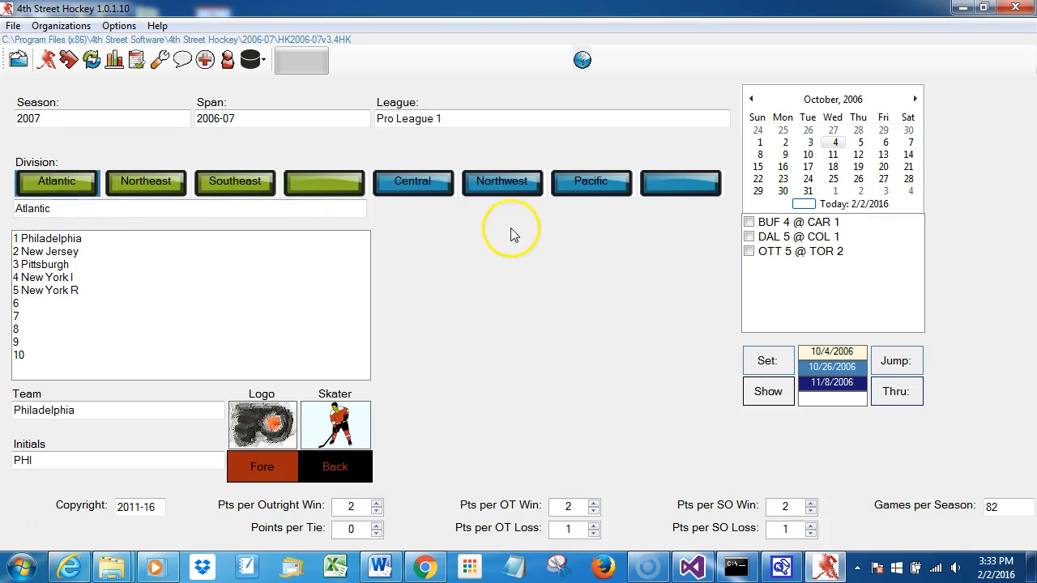
left_click(315, 184)
left_click(685, 193)
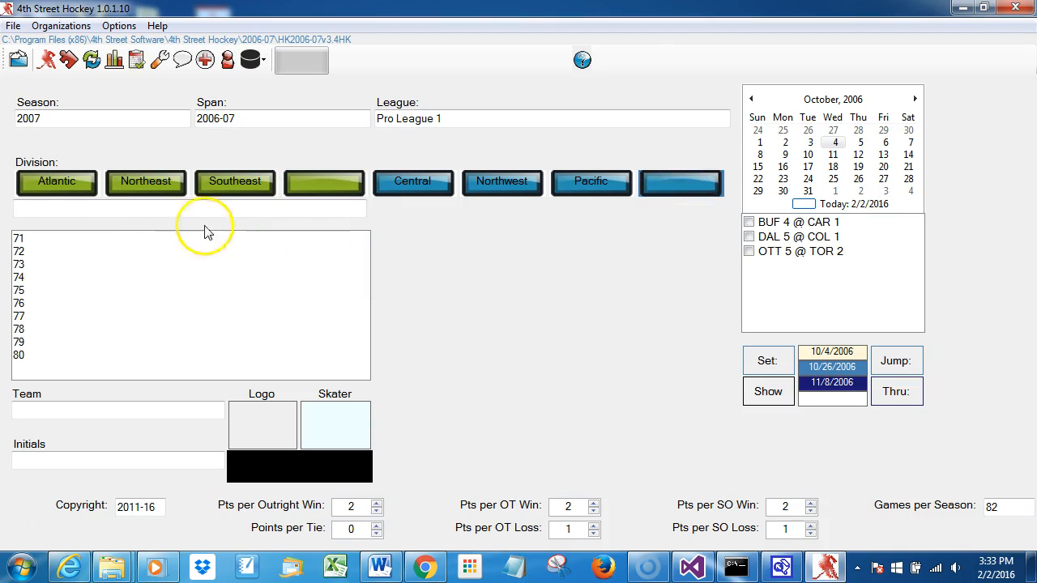
left_click(58, 187)
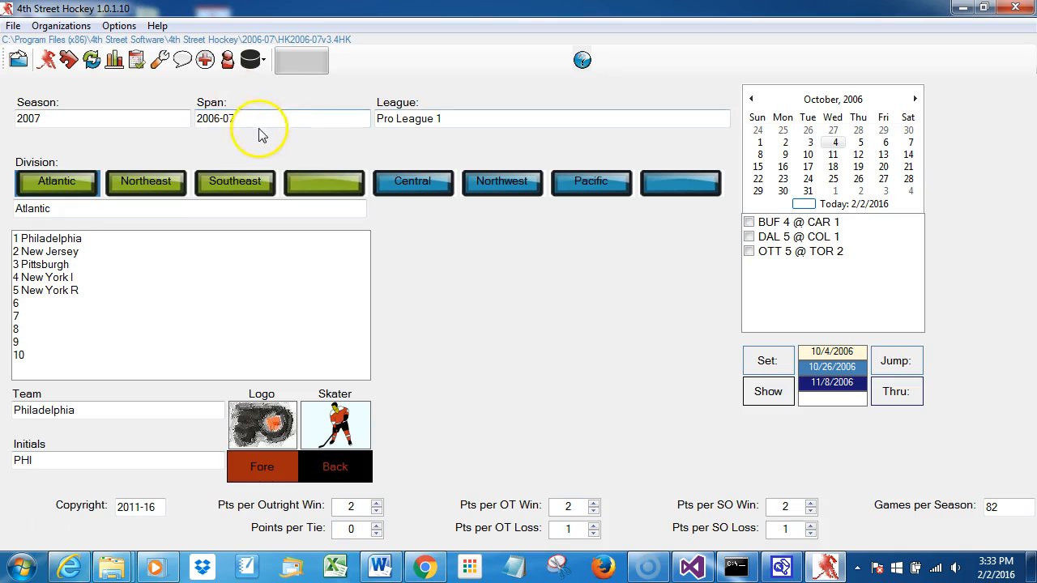
- Change the New Jersey team's name to New Jewsey in the Atlantic division and commit it by selecting Pittsburgh
left_click(75, 255)
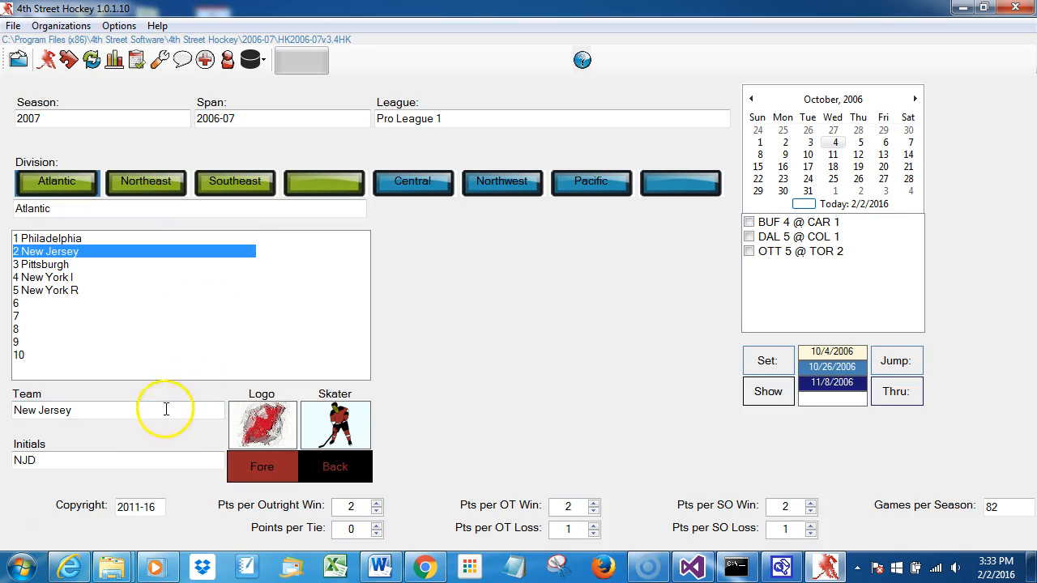
left_click(129, 409)
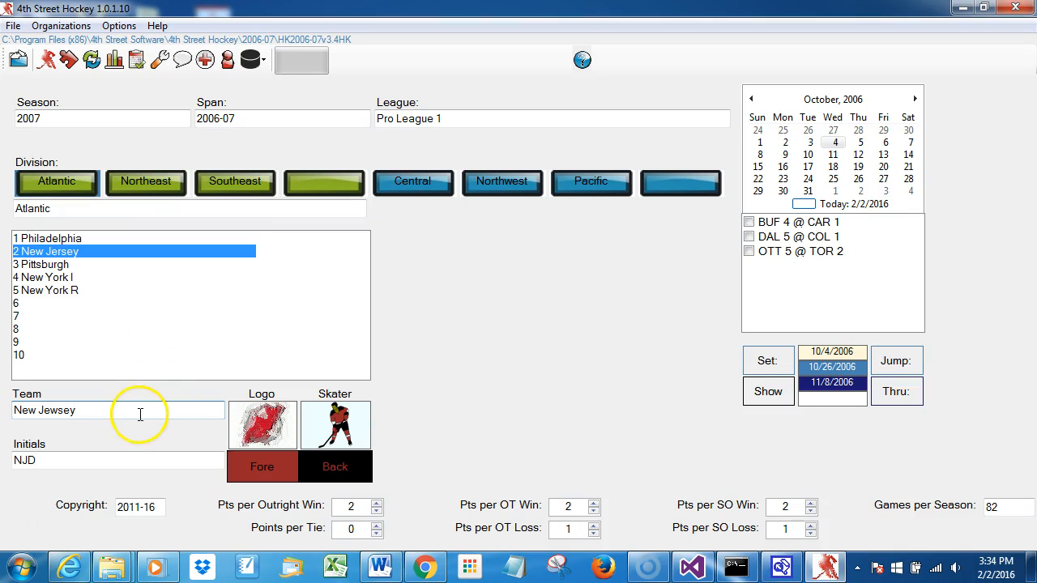
left_click(70, 265)
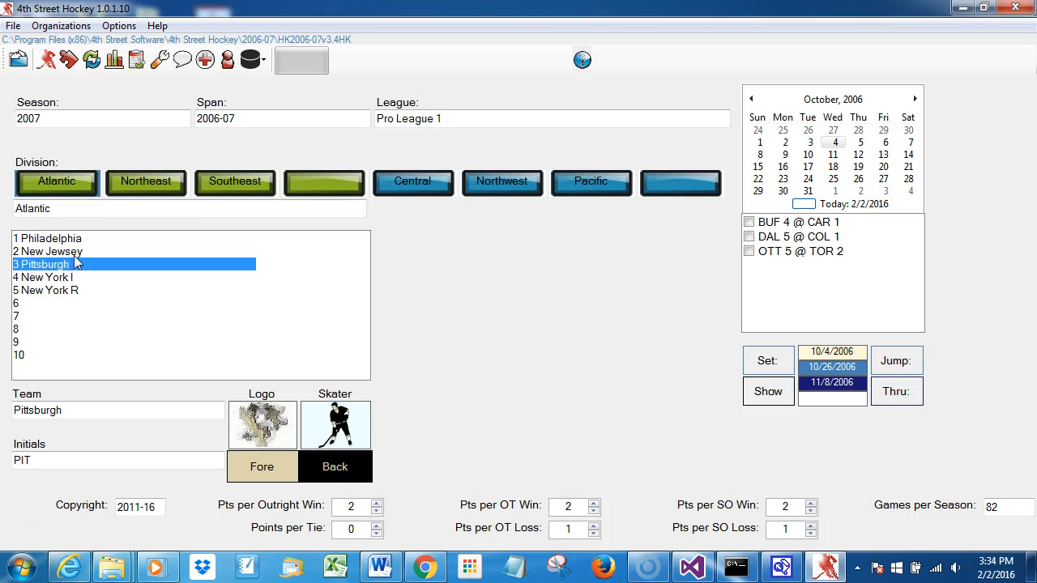
- Correct the second Atlantic team's name back to New Jersey and commit it by selecting Pittsburgh
left_click(77, 252)
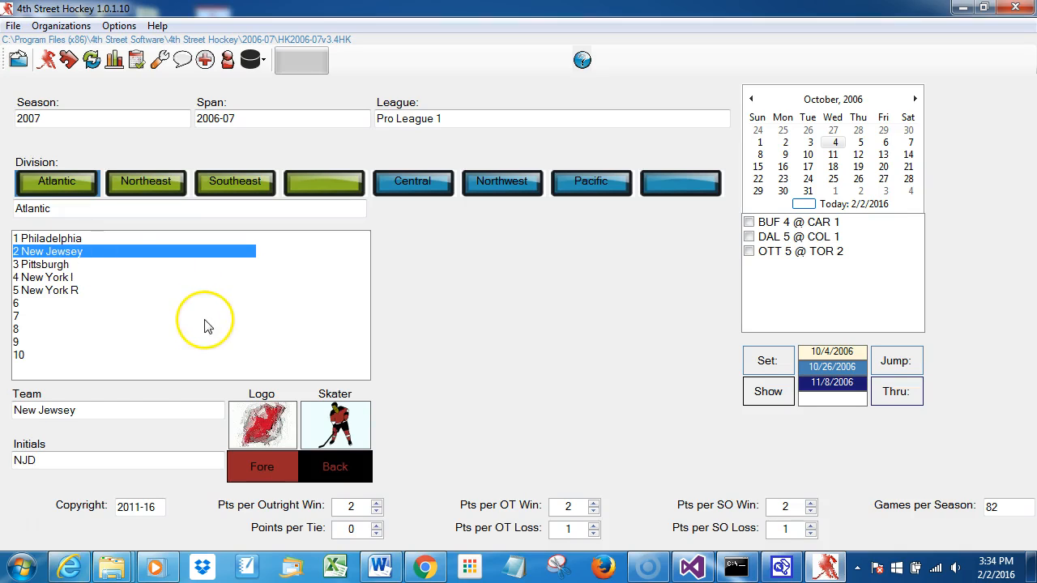
type("r")
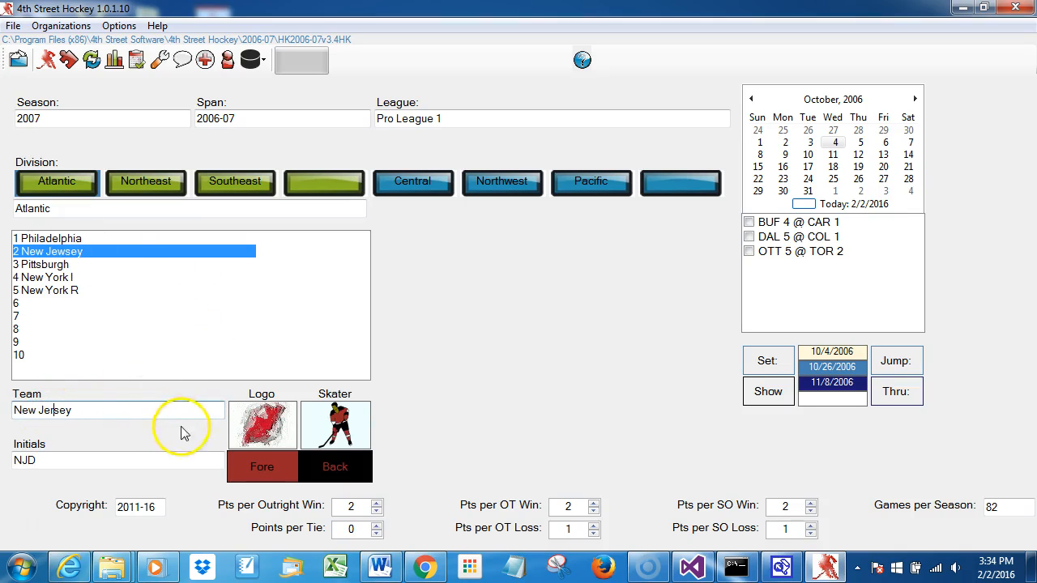
left_click(61, 267)
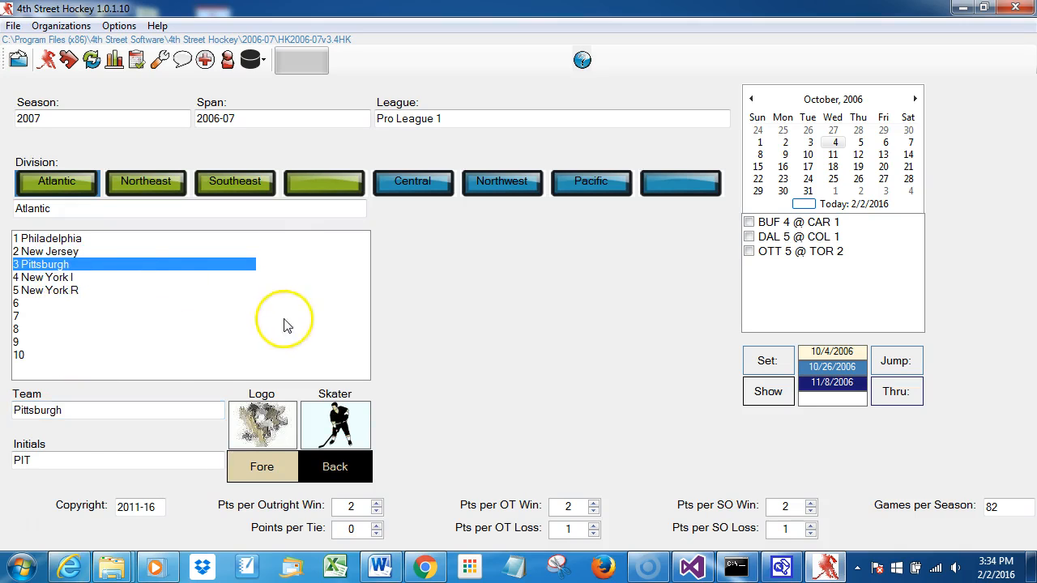
left_click(72, 458)
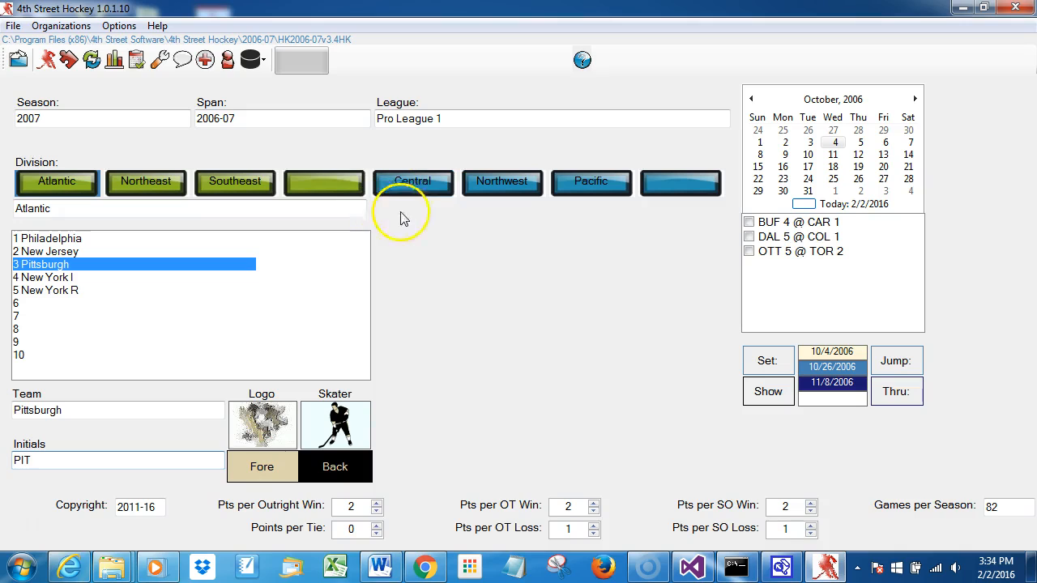
left_click(467, 118)
key("BackSpace")
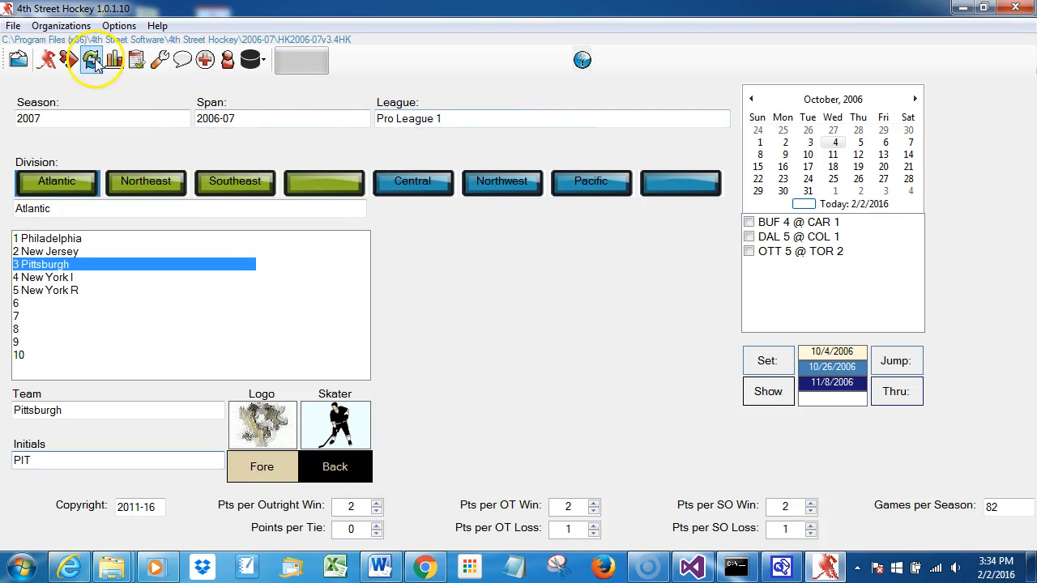
- Switch the organization to League 2 and name its first division Chuck Norris
left_click(61, 25)
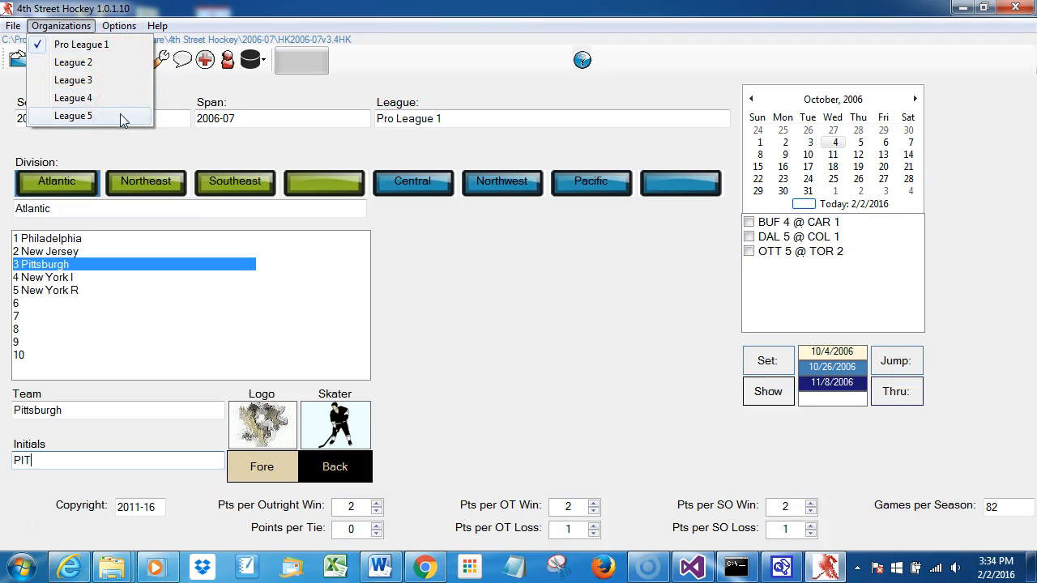
left_click(120, 65)
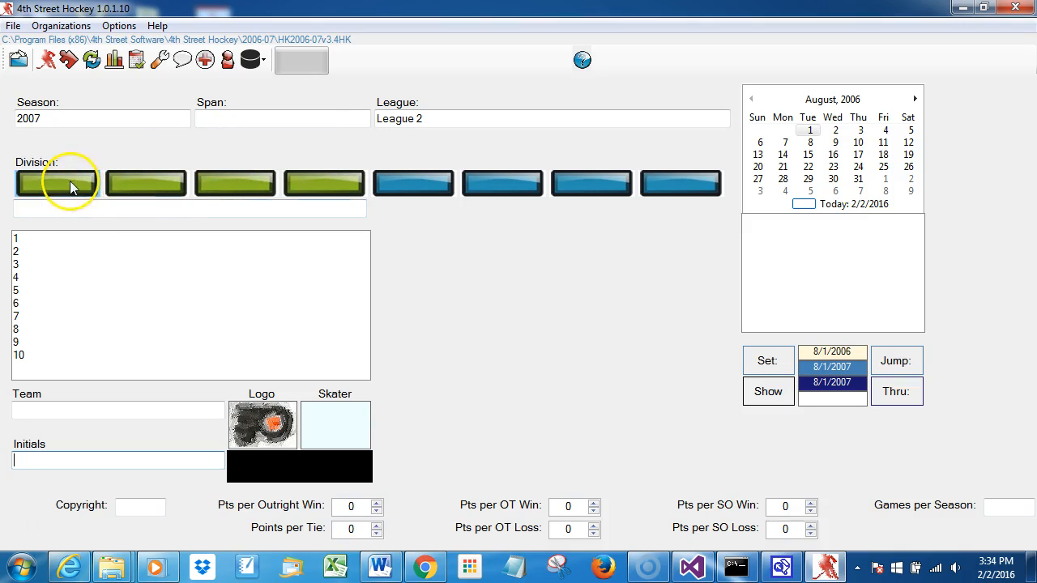
left_click(70, 209)
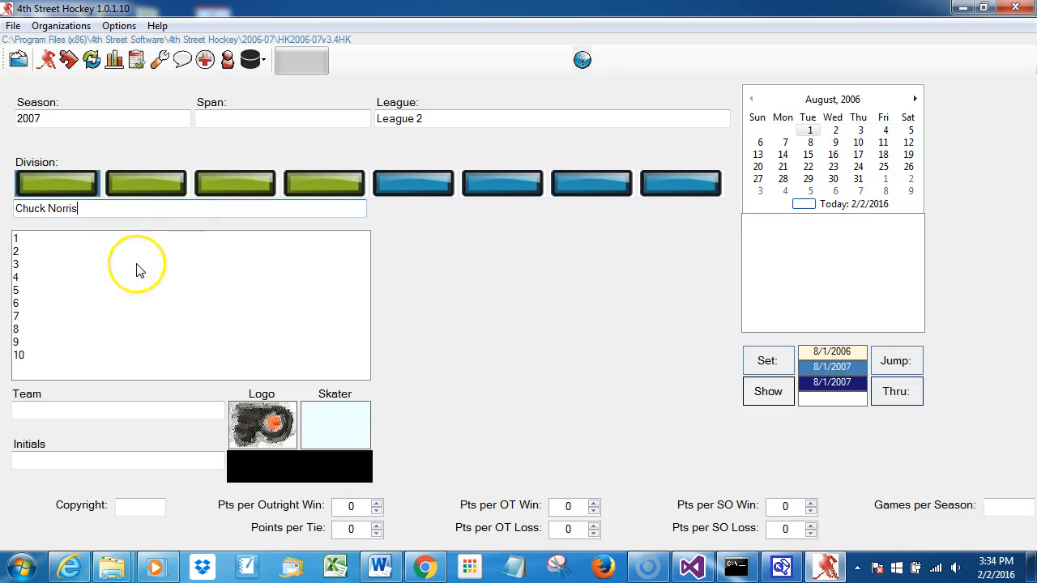
left_click(48, 239)
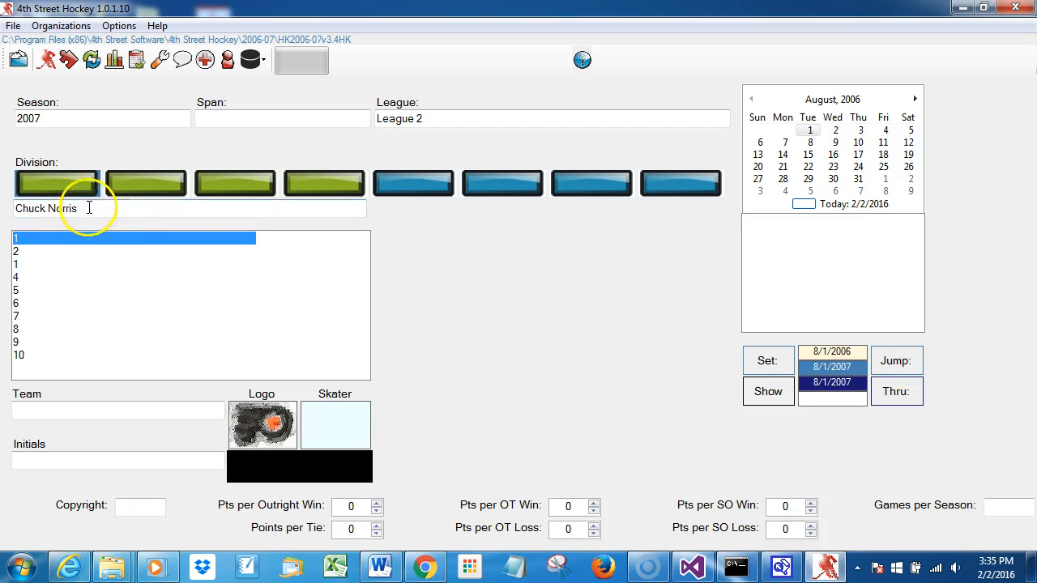
left_click(71, 183)
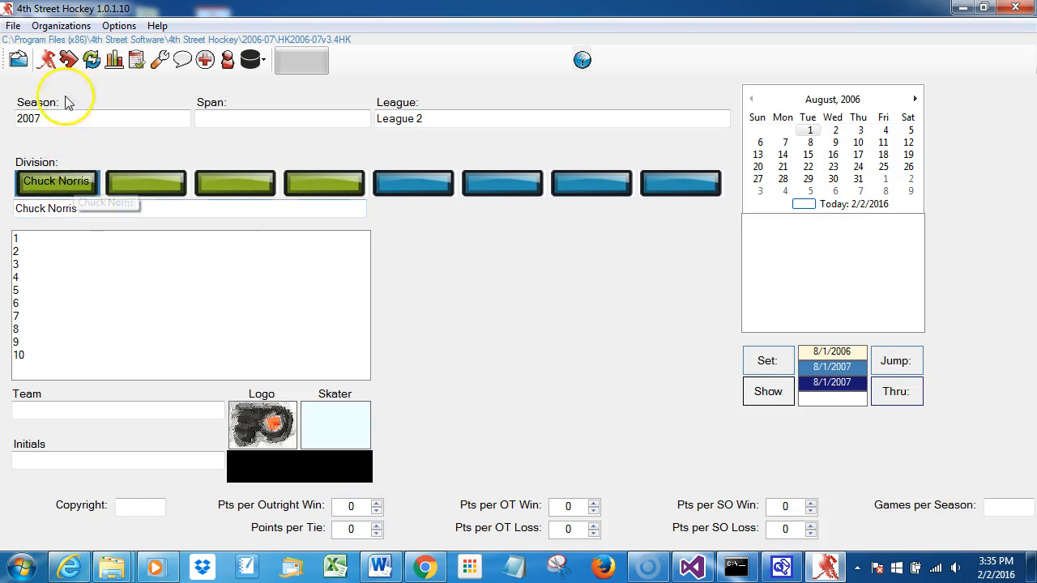
- Fill the first team slot of the Chuck Norris division with Atlanta Bruisers and the initials ATL
left_click(86, 240)
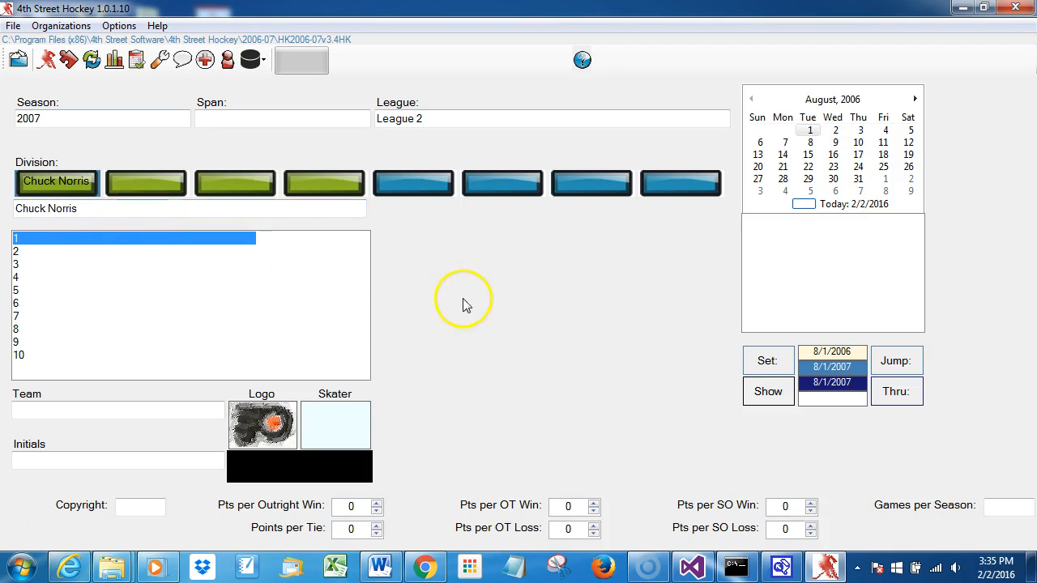
left_click(144, 409)
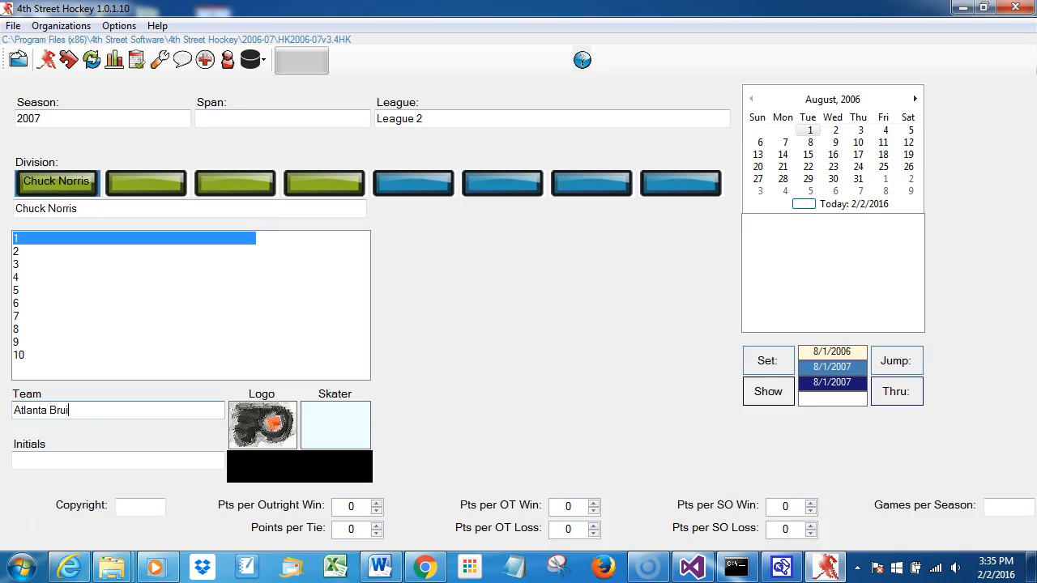
left_click(128, 463)
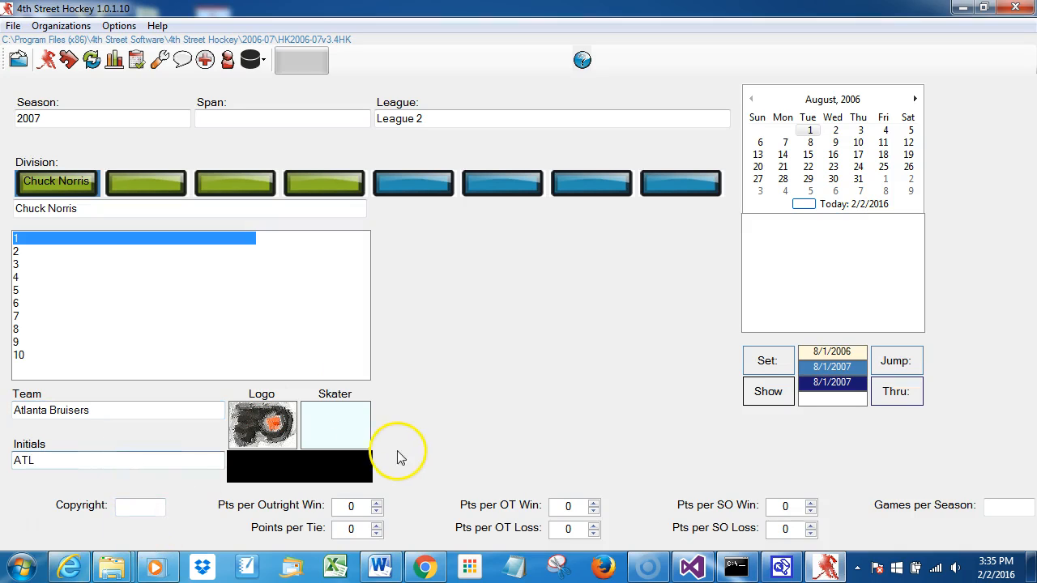
- Fill the second team slot with Minnesota Fighting Saints and the initials MIN, and reselect the first team
left_click(41, 252)
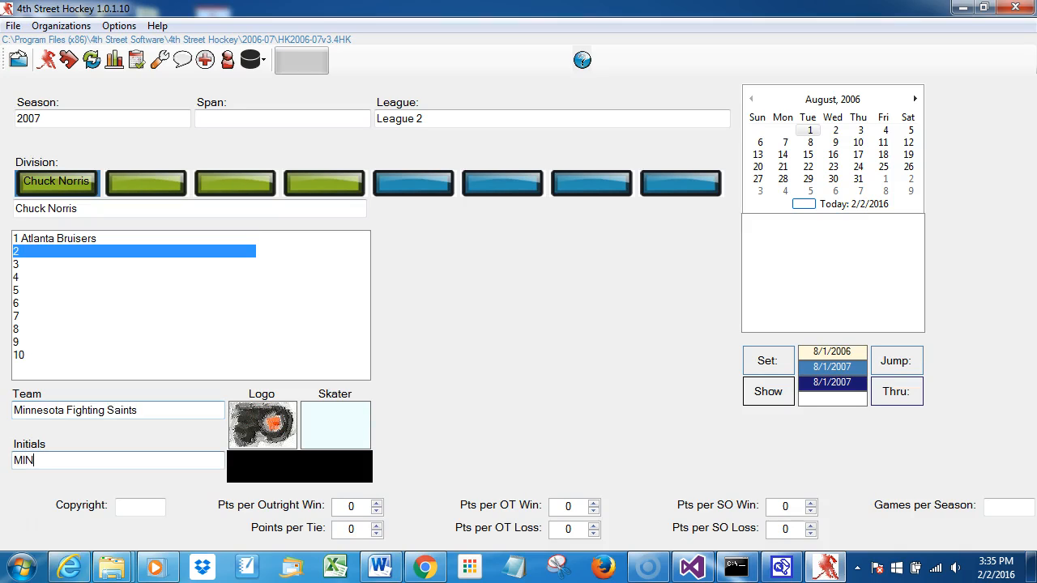
left_click(63, 265)
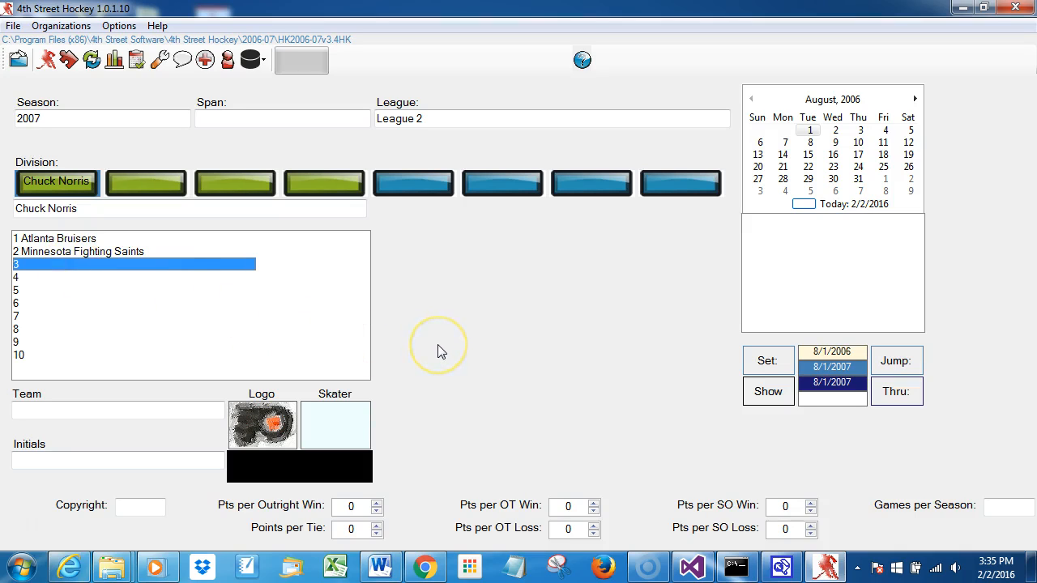
left_click(91, 239)
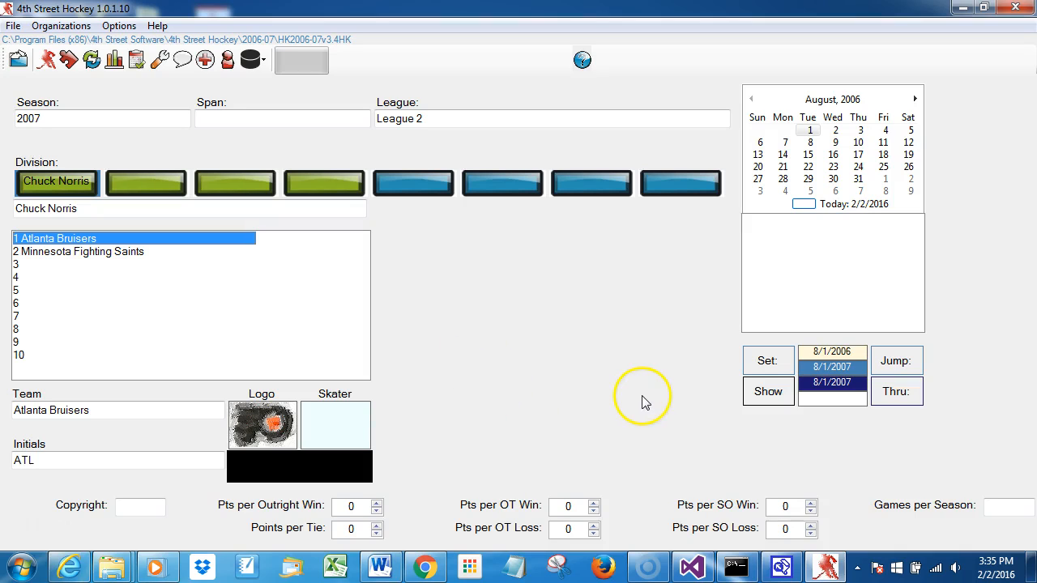
- Open the uniform assignment for Atlanta Bruisers and choose the home skater as the uniform to change
left_click(336, 424)
left_click_drag(253, 117, 461, 119)
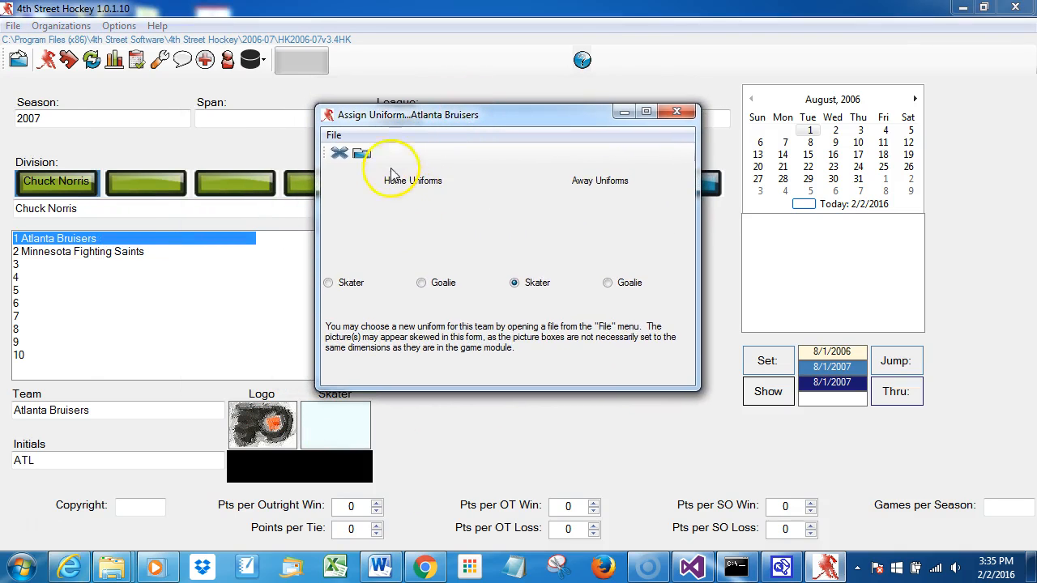
left_click(348, 283)
left_click(421, 283)
left_click(544, 290)
left_click(606, 283)
left_click(350, 277)
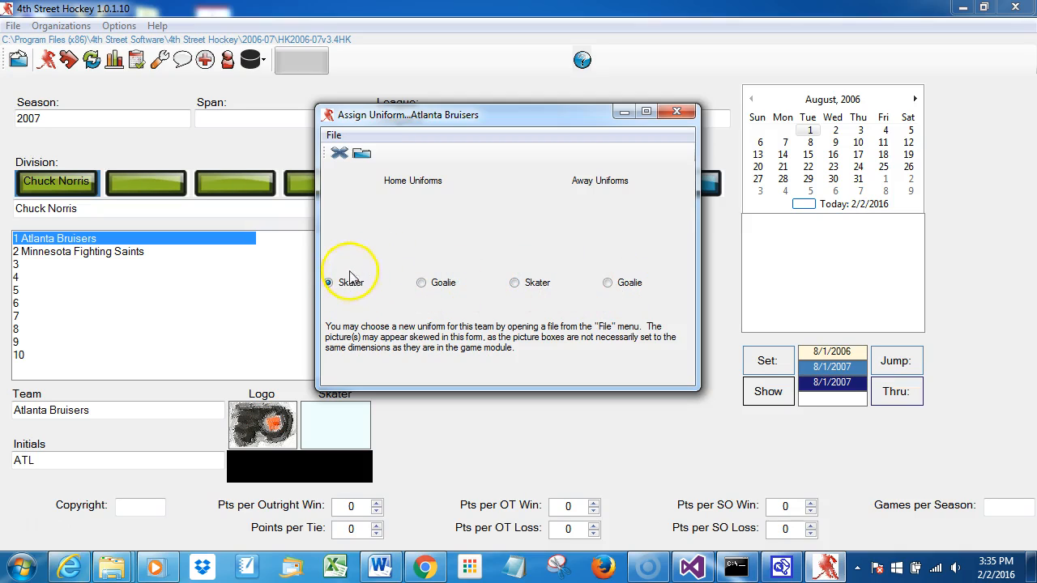
- Load the PNG picture sh_det.png from the Pics folder as the team's home skater uniform
left_click(363, 154)
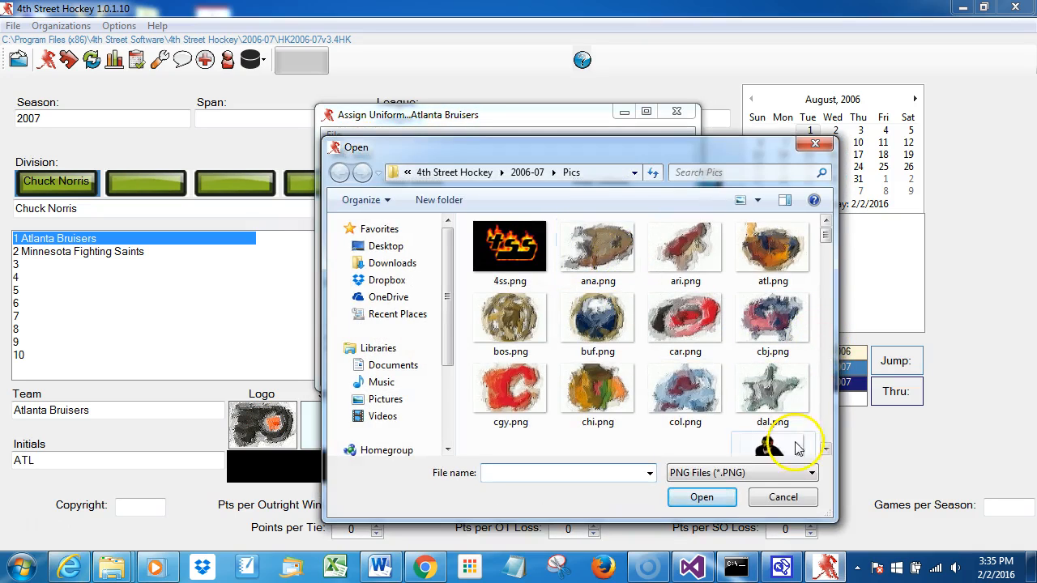
left_click(808, 476)
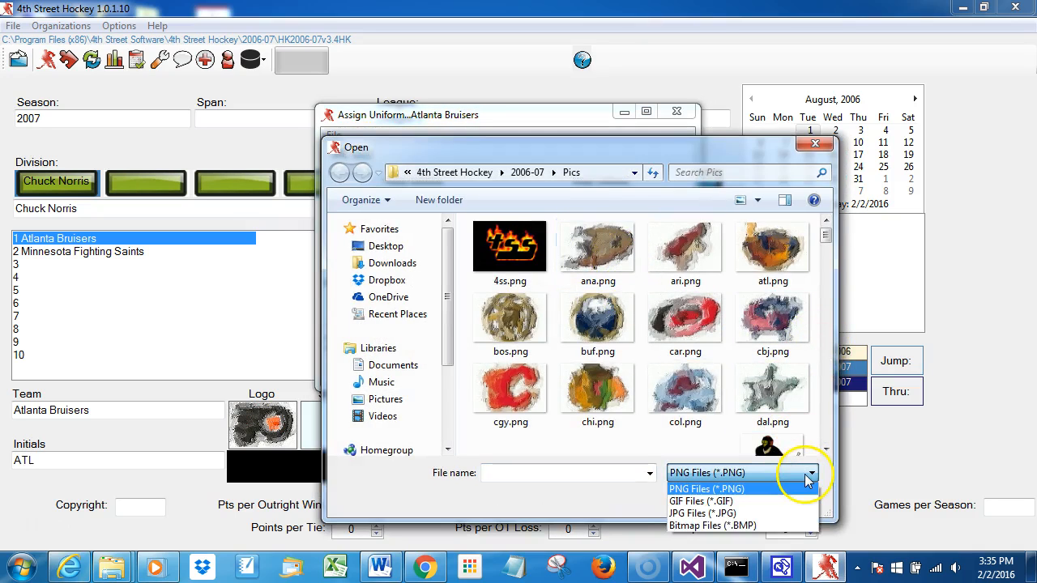
left_click(786, 489)
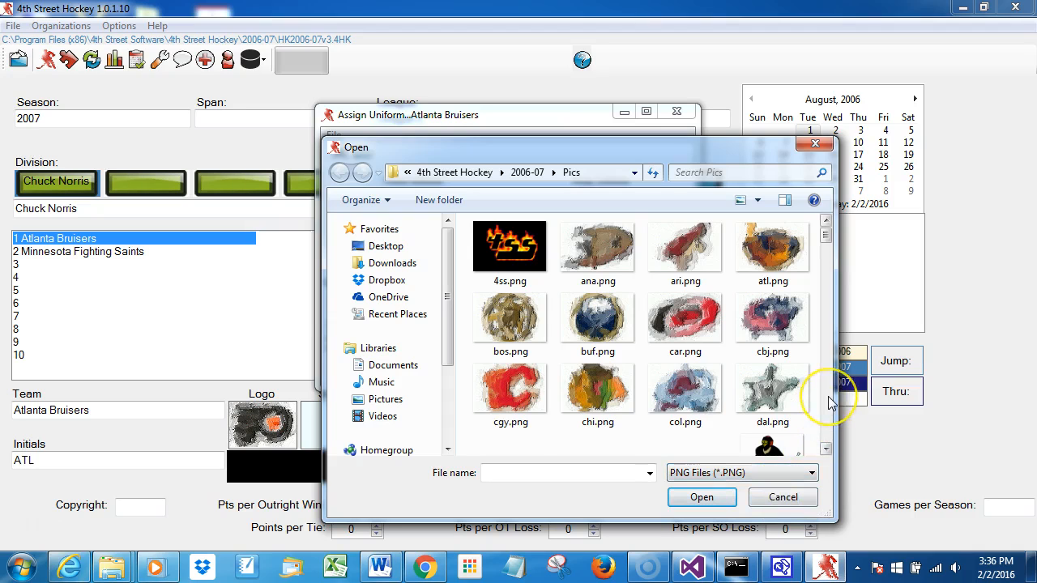
scroll(830, 395, "down", 3)
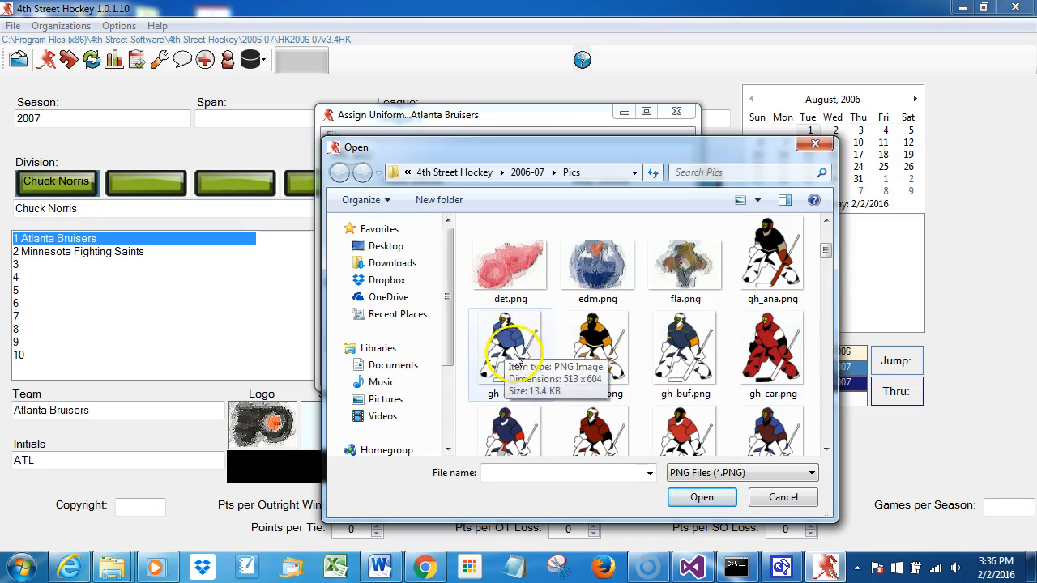
left_click_drag(520, 154, 459, 105)
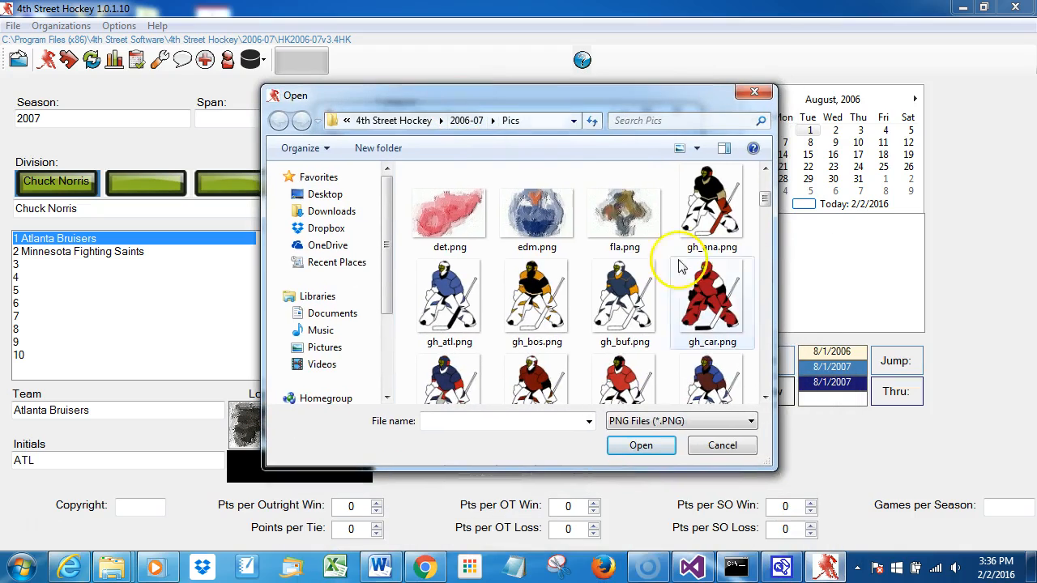
left_click_drag(764, 202, 767, 314)
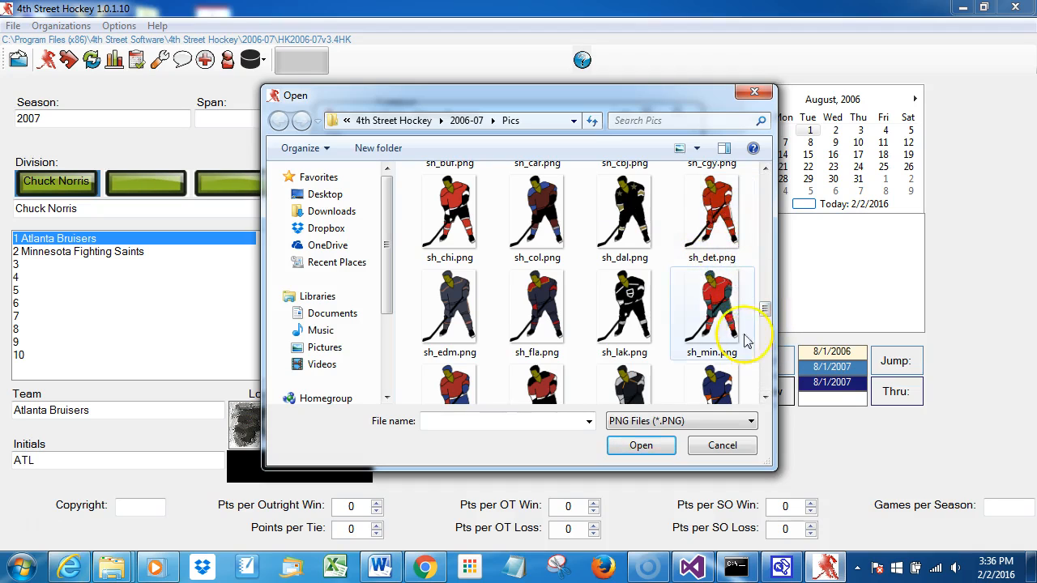
double_click(712, 237)
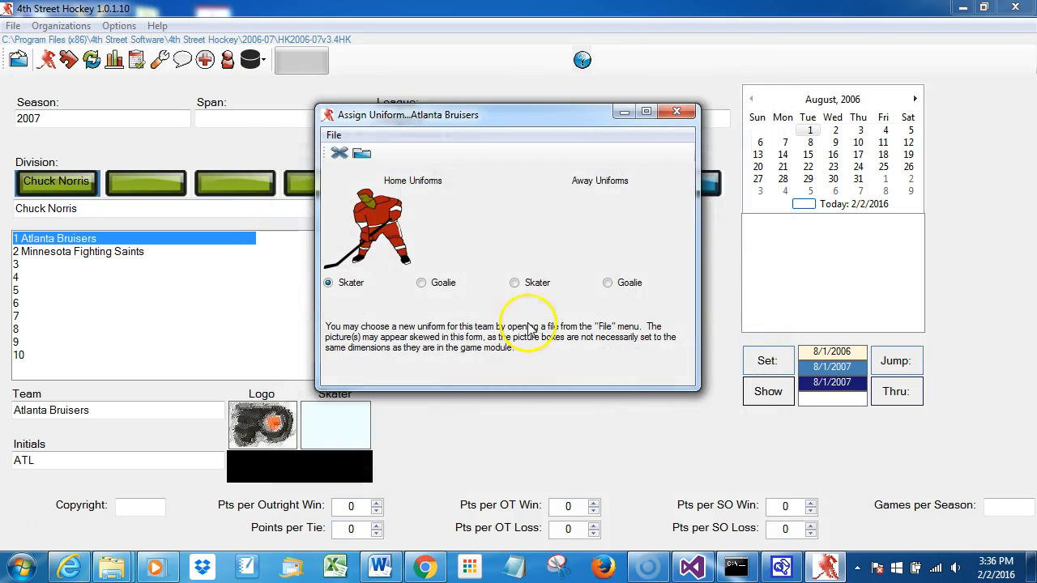
- Assign a navy and gold goalie picture as the home goalie uniform and close the uniform assignment
left_click(421, 282)
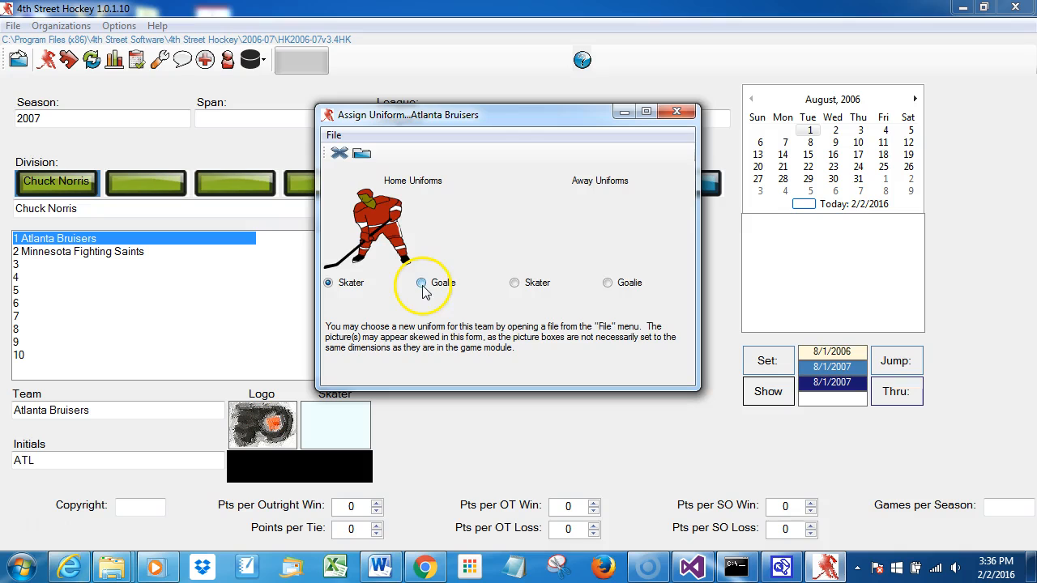
left_click(361, 154)
scroll(769, 343, "down", 5)
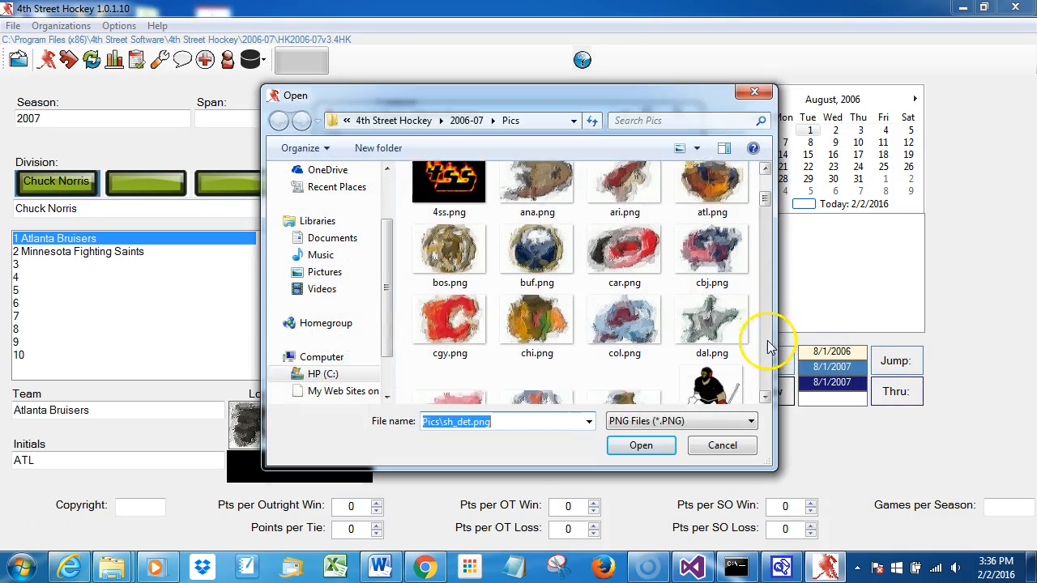
double_click(628, 301)
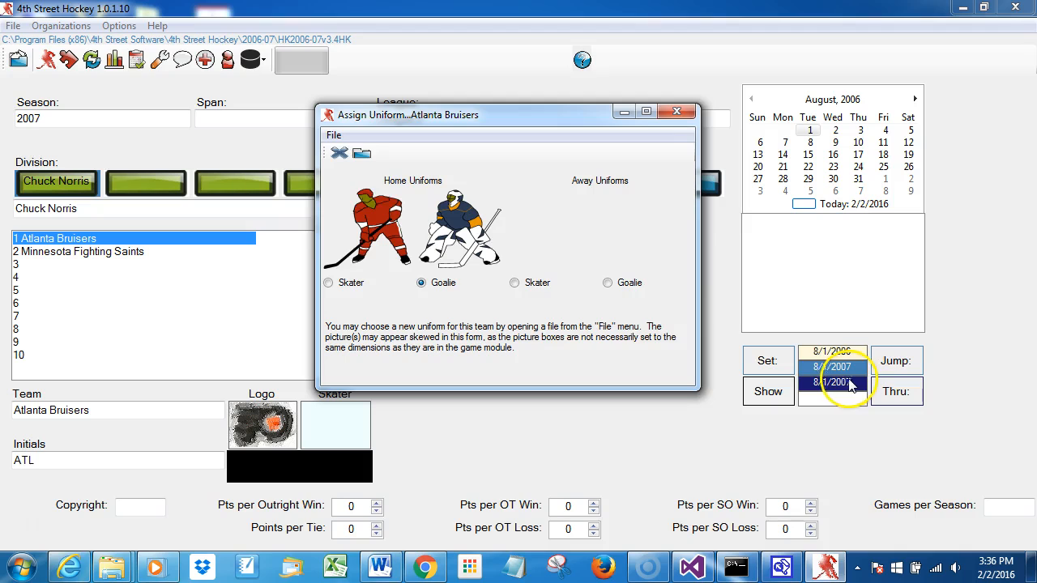
left_click(338, 155)
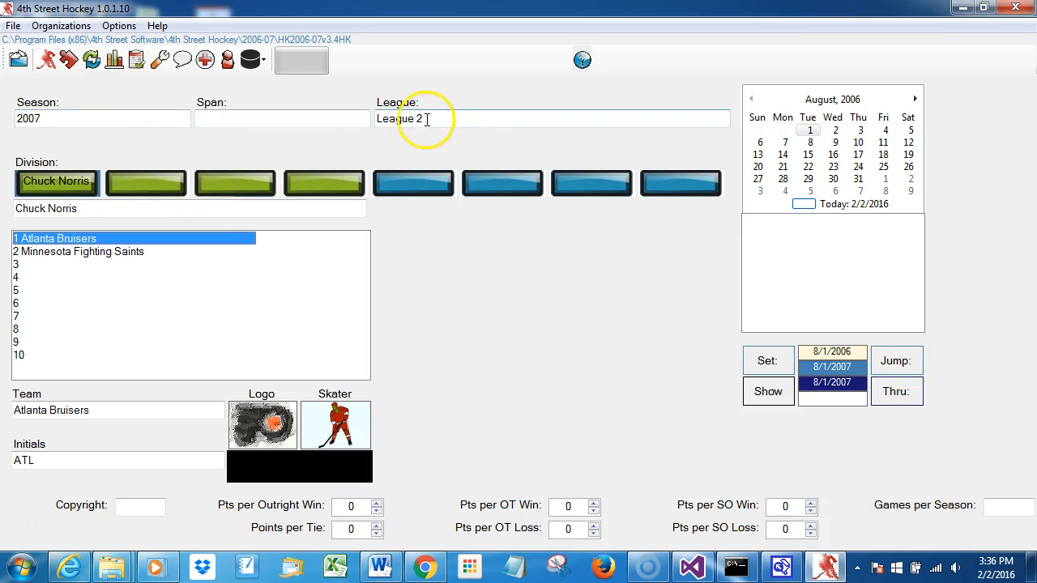
- Rename the league as Barnstormer League, set its span to 2007-08, and save the changes
left_click_drag(427, 119, 370, 120)
type("Barnstormer")
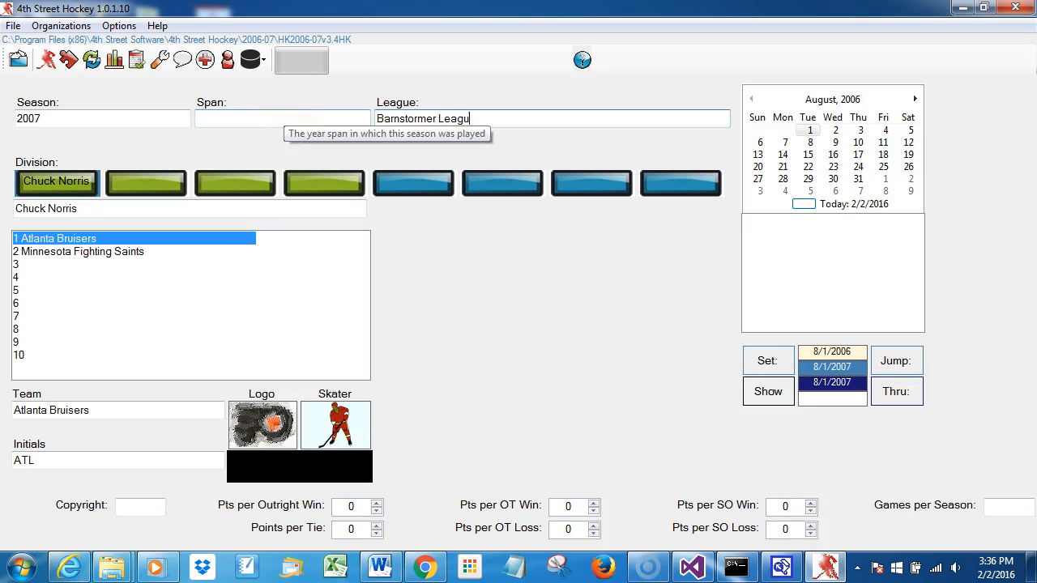
left_click(234, 120)
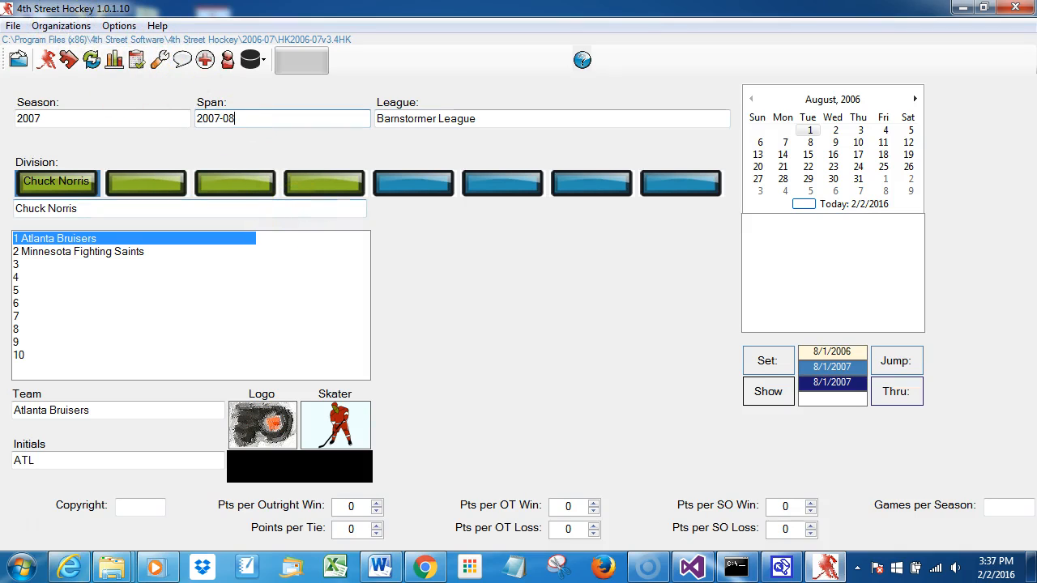
left_click(13, 26)
left_click(32, 92)
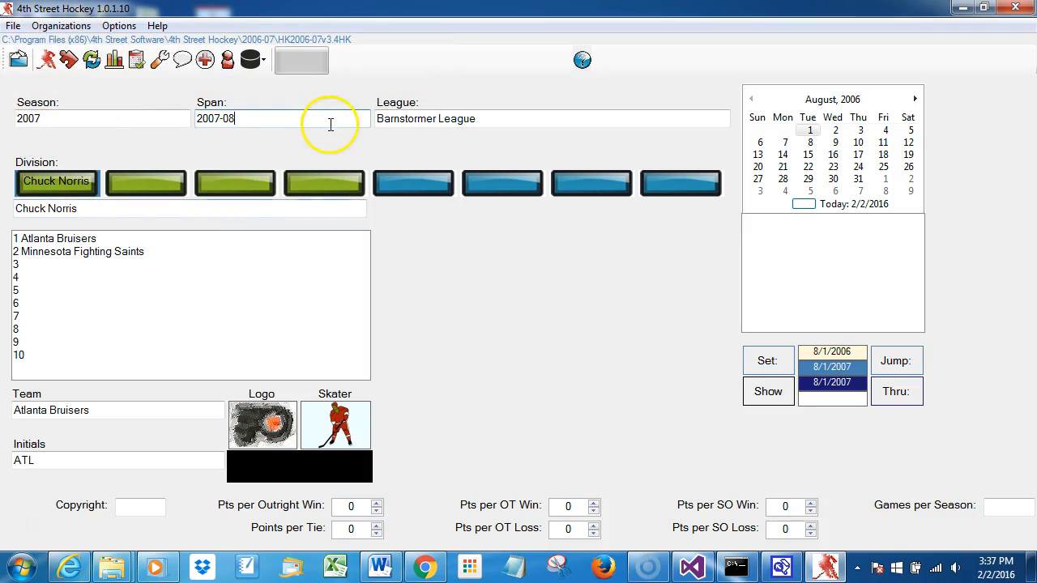
- Switch the organization to Pro League 1 and view its games in the Schedule Editor before returning to the main screen
left_click(60, 26)
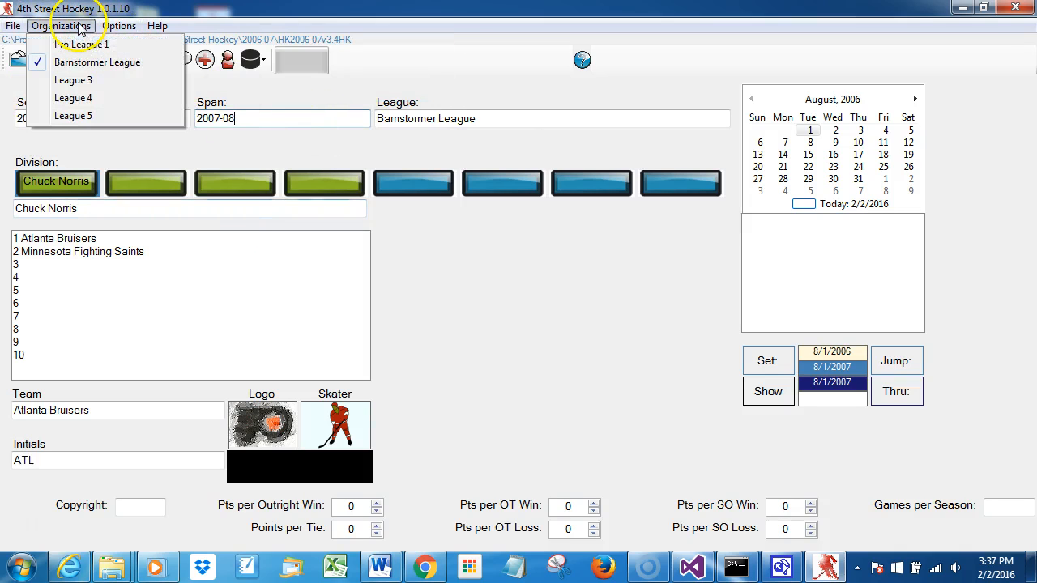
left_click(135, 47)
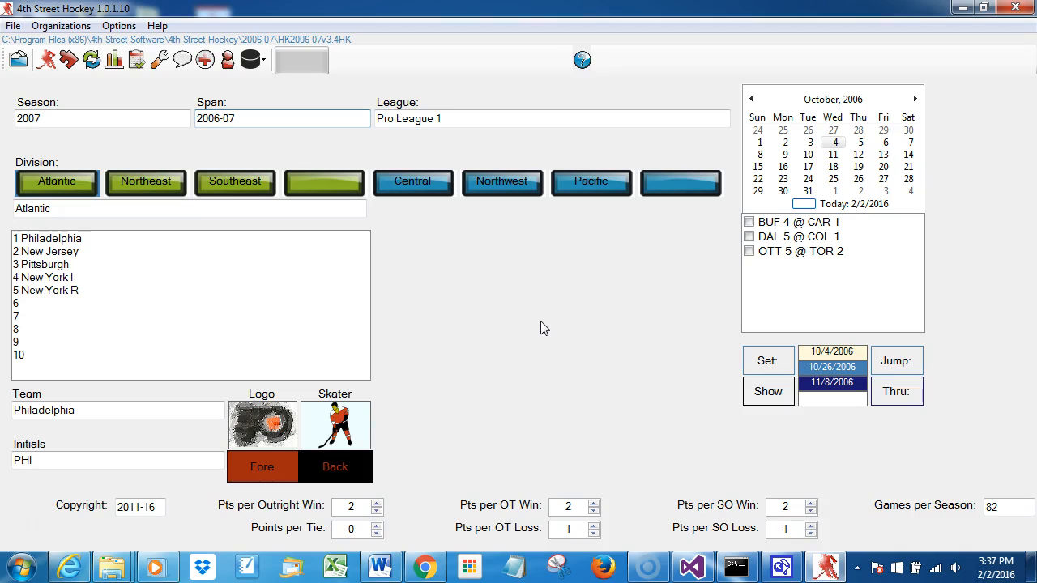
left_click(503, 313)
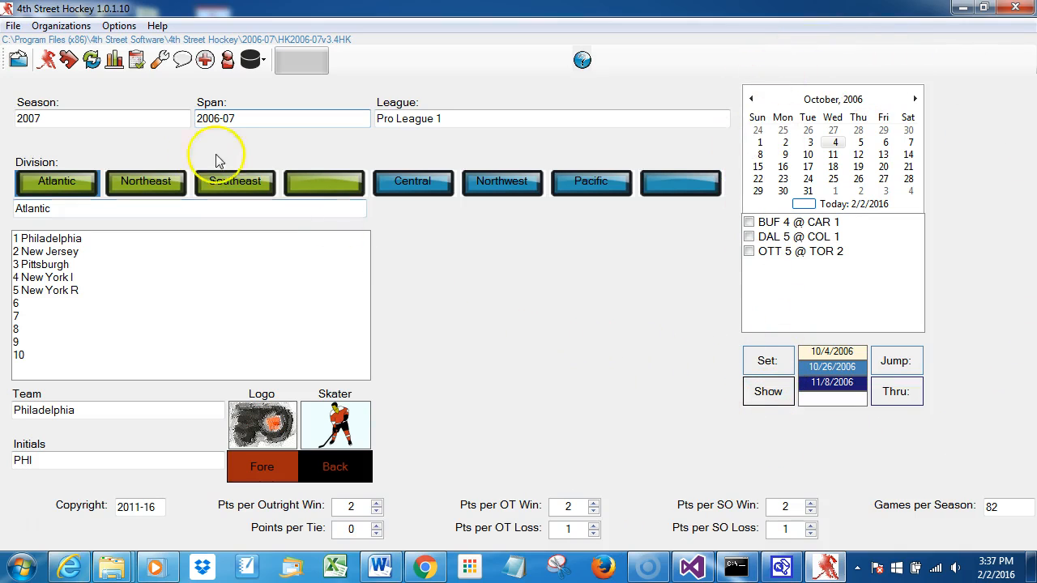
left_click(137, 63)
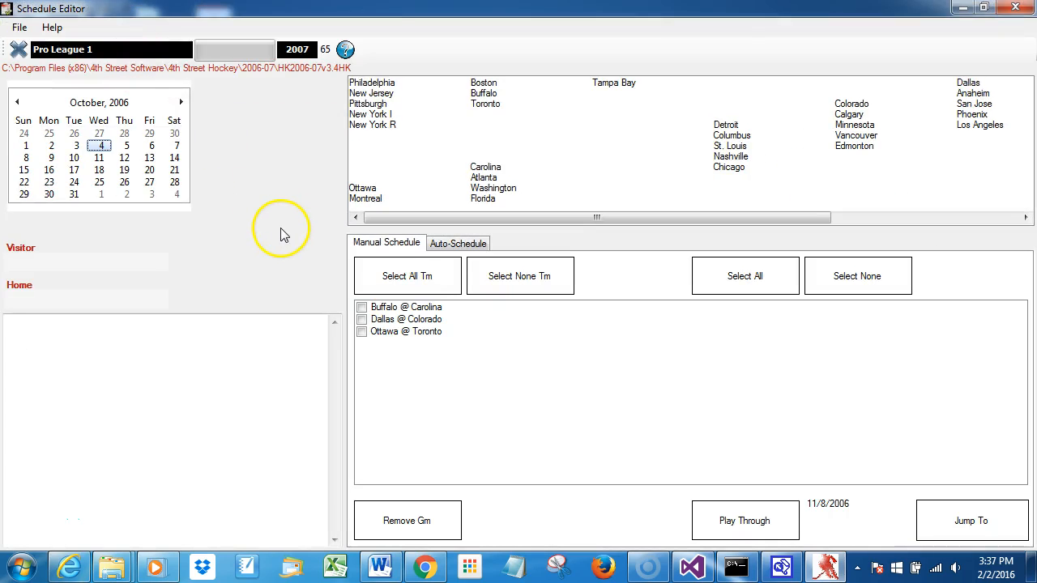
left_click(17, 50)
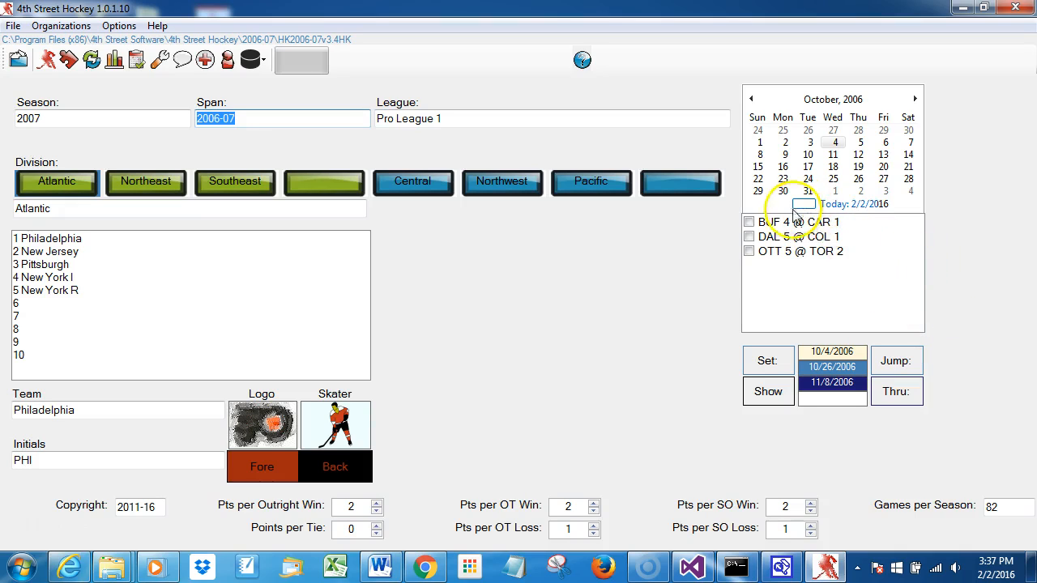
- Show the box score of the Ottawa at Toronto game on October 4, 2006, and look through its scoring and penalties
left_click(830, 253)
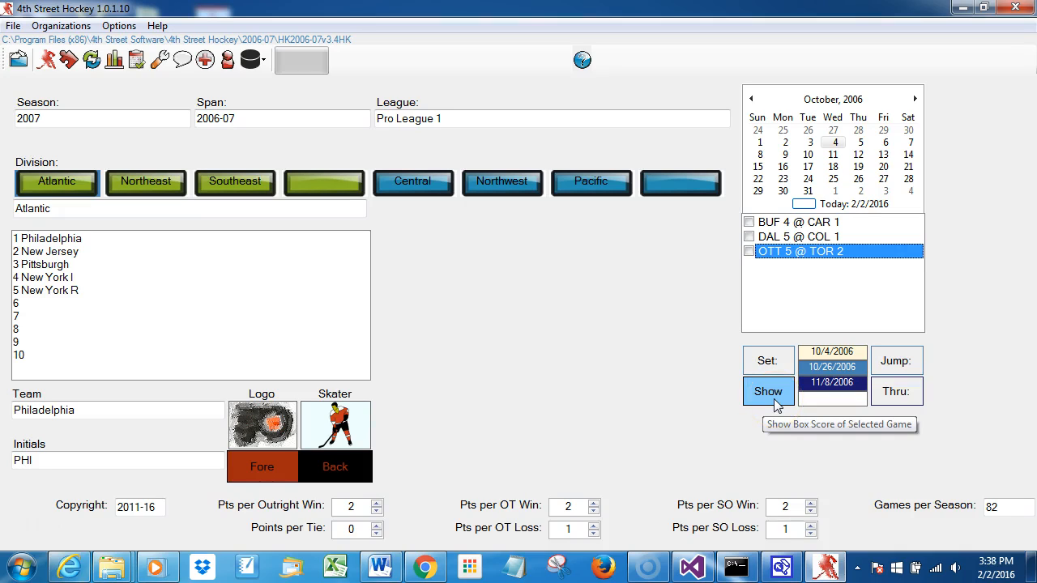
left_click(770, 438)
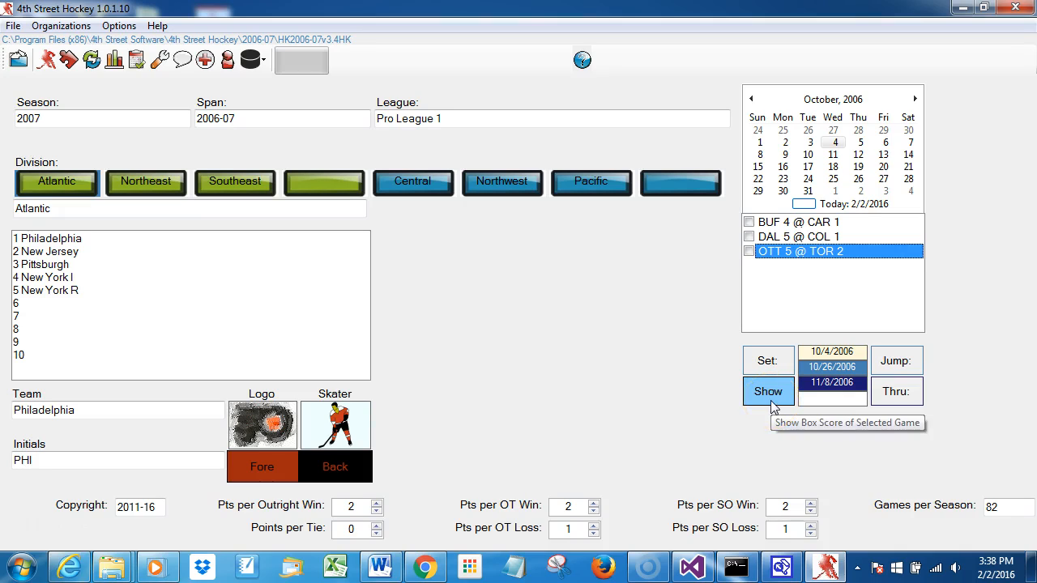
left_click(770, 402)
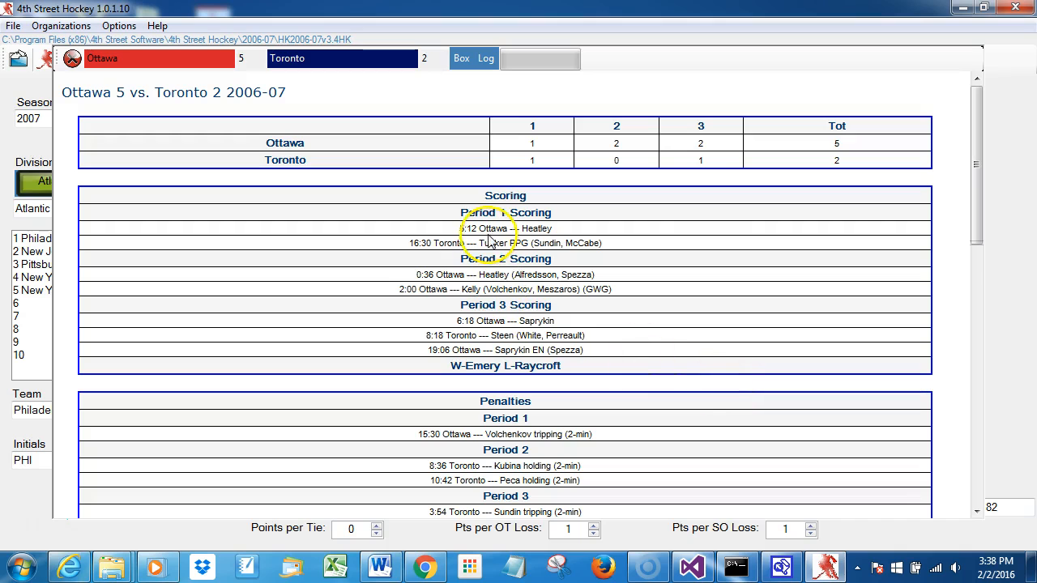
left_click_drag(979, 216, 961, 196)
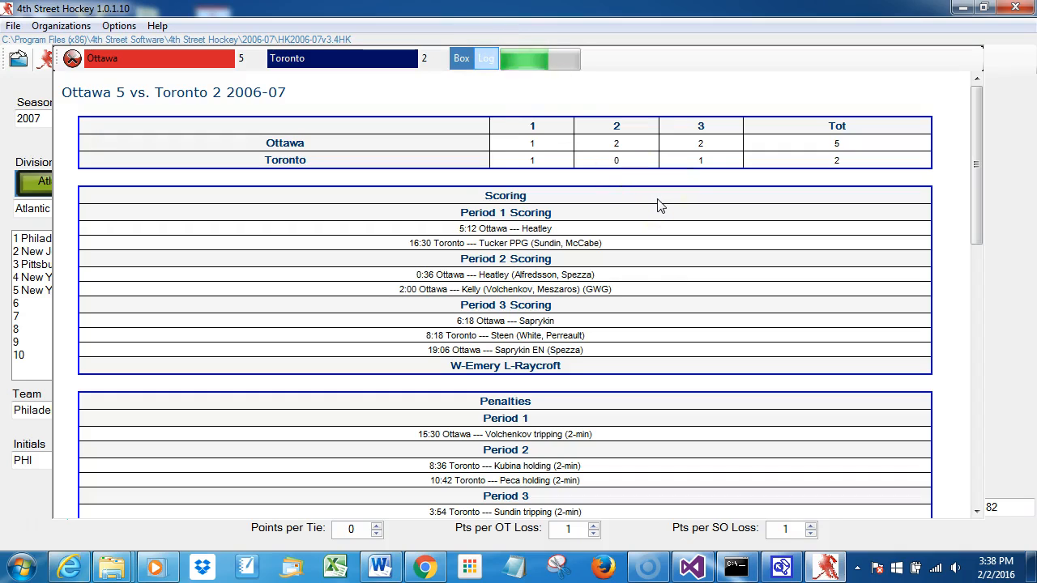
- Look through the play-by-play log of the Ottawa at Toronto game and return to the main screen
left_click(924, 176)
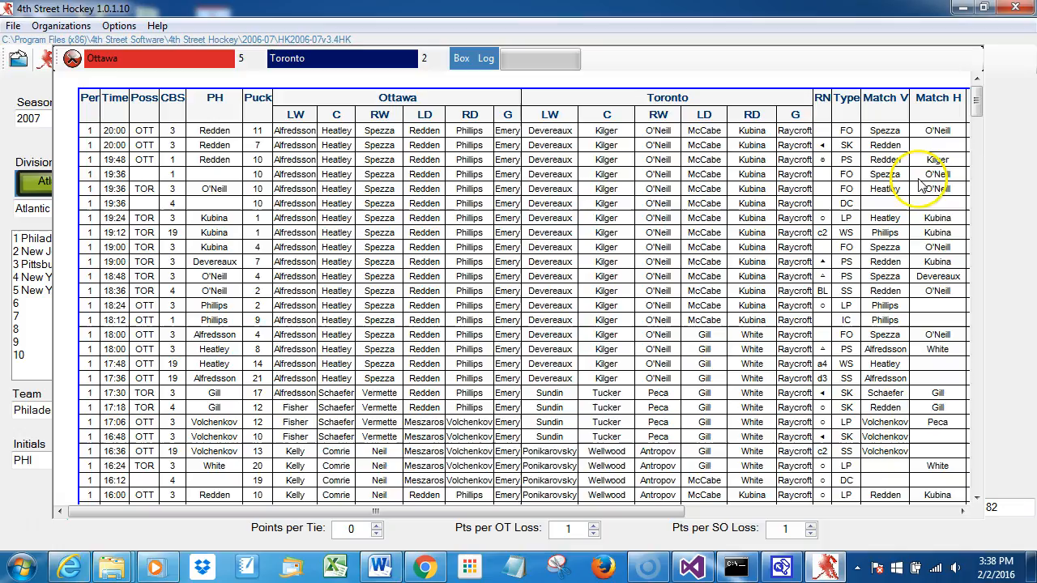
left_click_drag(982, 94, 993, 483)
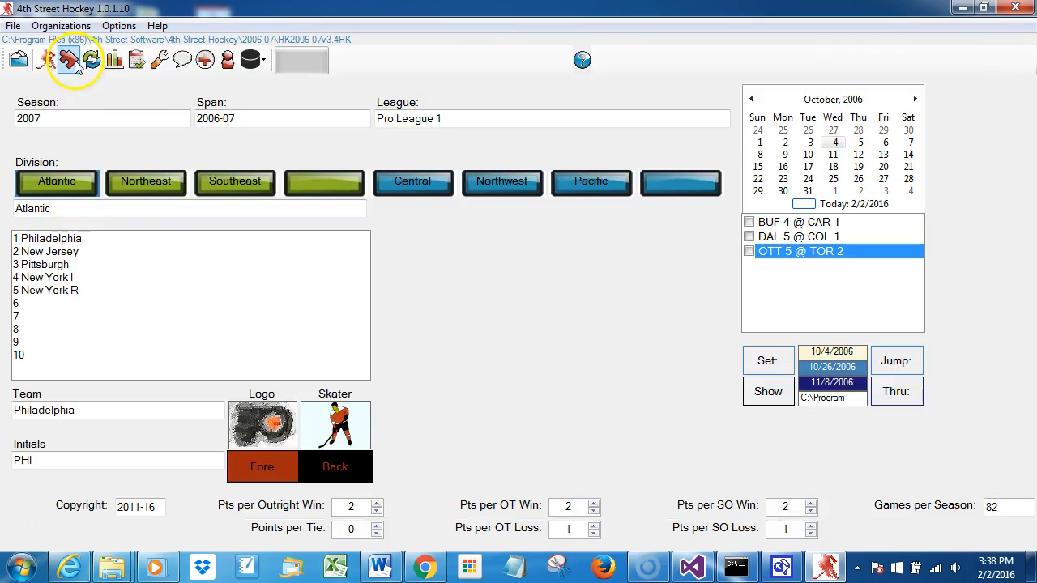
left_click(72, 58)
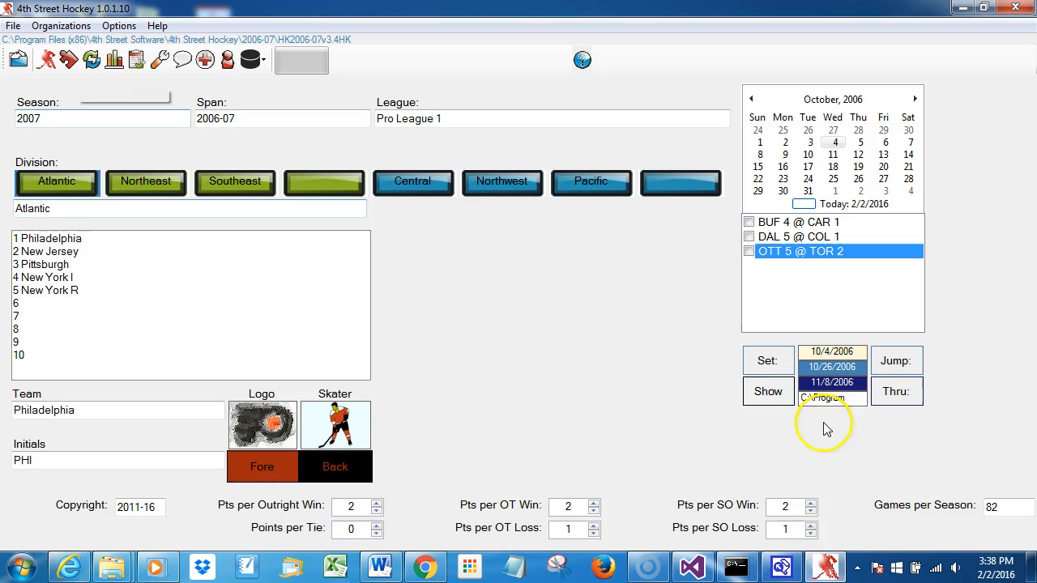